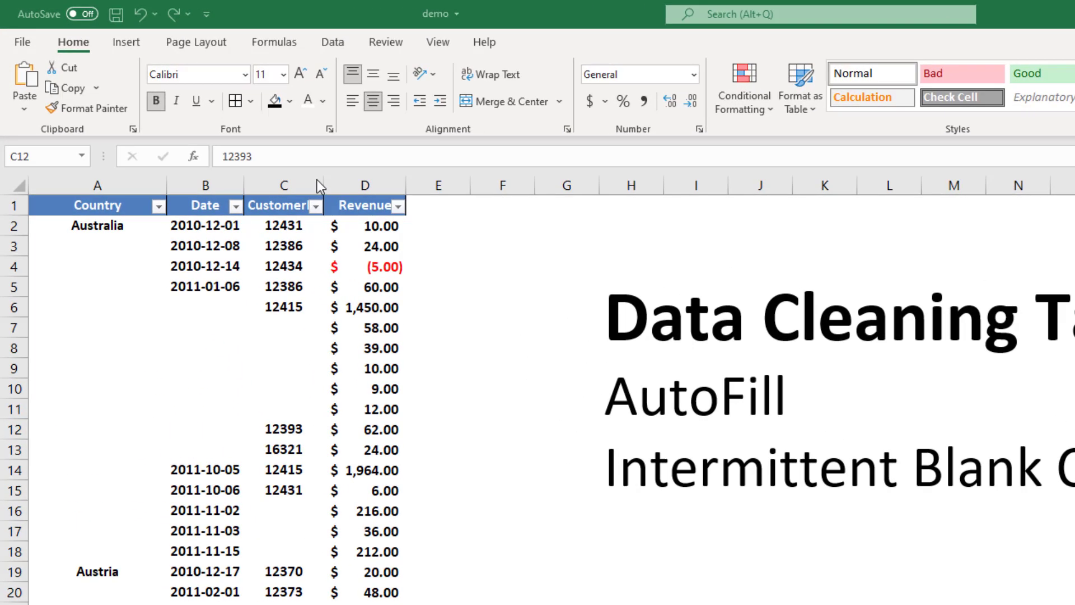
Step: AutoFit the CustomerID and Revenue columns to their contents
{"action": "double_click", "coordinate": [324, 180]}
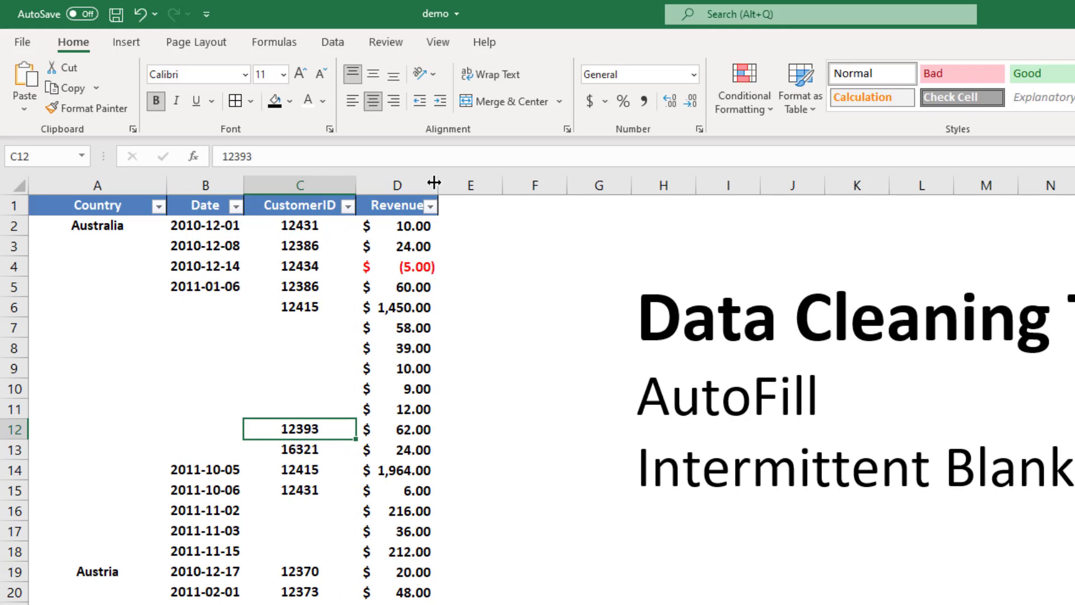
{"action": "double_click", "coordinate": [438, 180]}
{"action": "left_click", "coordinate": [422, 448]}
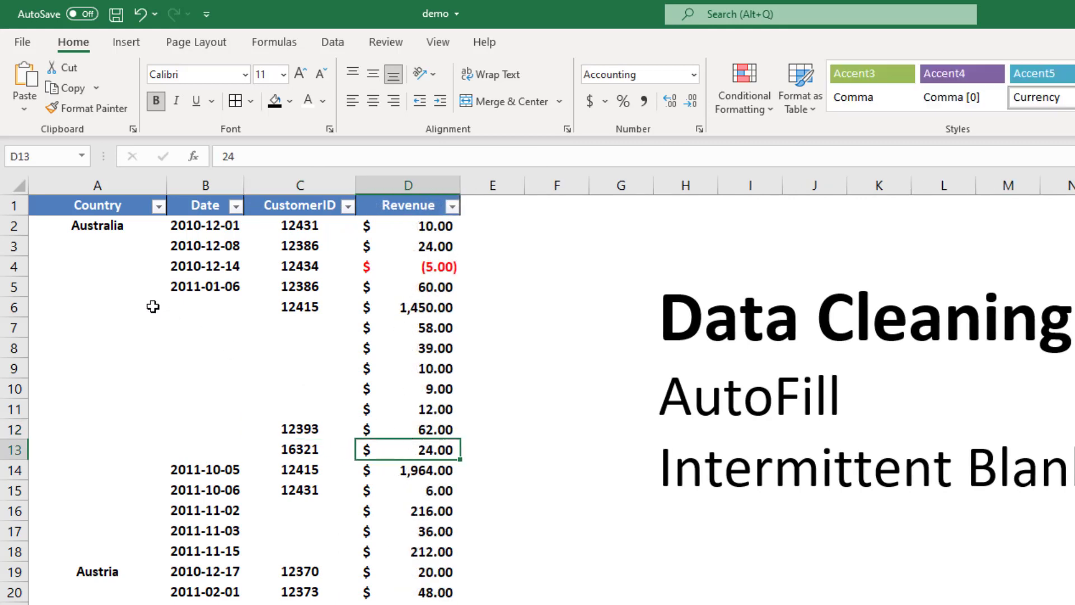
Step: Inspect the merged Australia Country cell and the merged 2011-01-06 date block
{"action": "left_click_drag", "start_coordinate": [123, 226], "coordinate": [123, 552]}
{"action": "left_click_drag", "start_coordinate": [205, 287], "coordinate": [205, 450]}
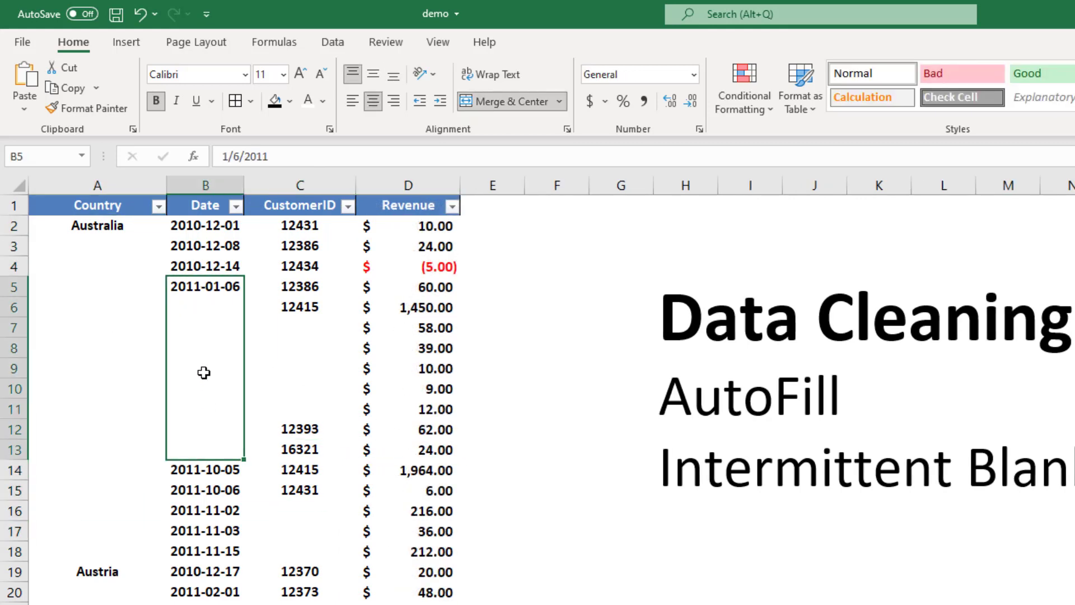
{"action": "left_click", "coordinate": [116, 312]}
{"action": "left_click", "coordinate": [199, 362]}
{"action": "left_click", "coordinate": [111, 382]}
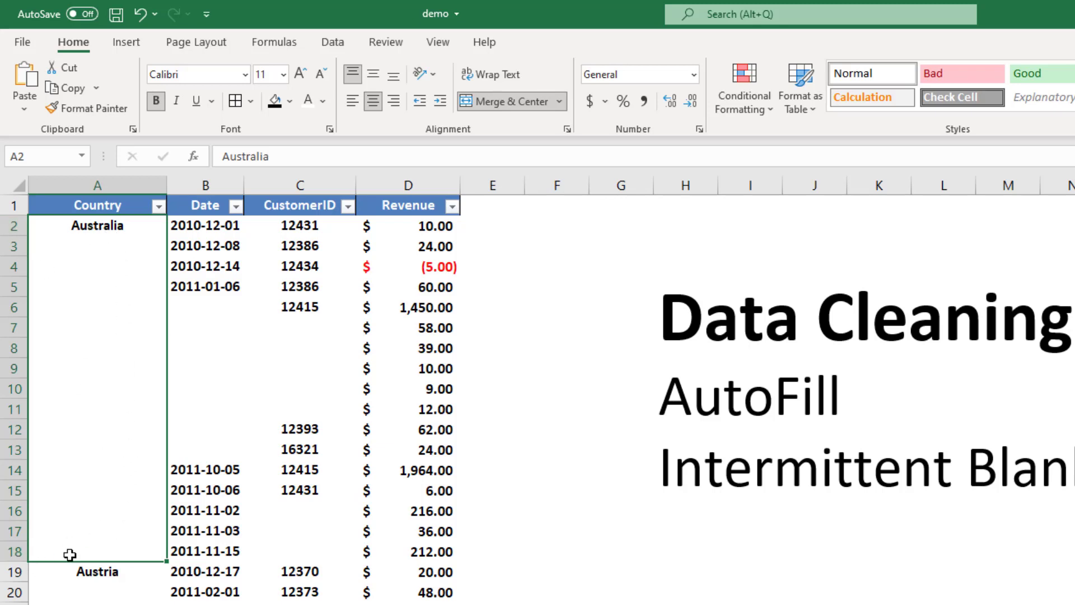
{"action": "left_click_drag", "start_coordinate": [206, 286], "coordinate": [211, 441]}
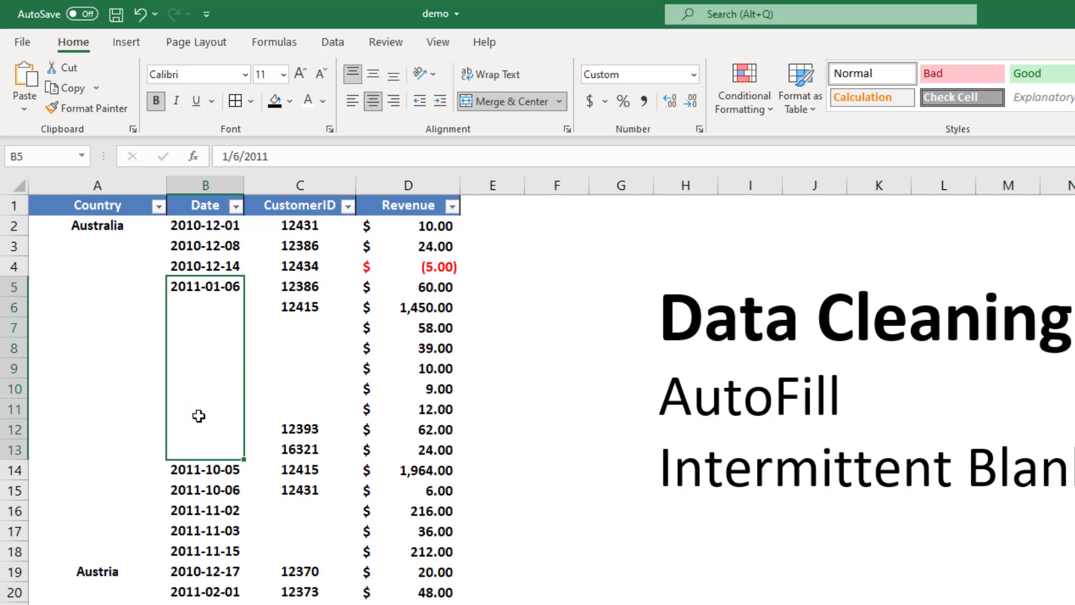
{"action": "left_click_drag", "start_coordinate": [293, 306], "coordinate": [292, 406]}
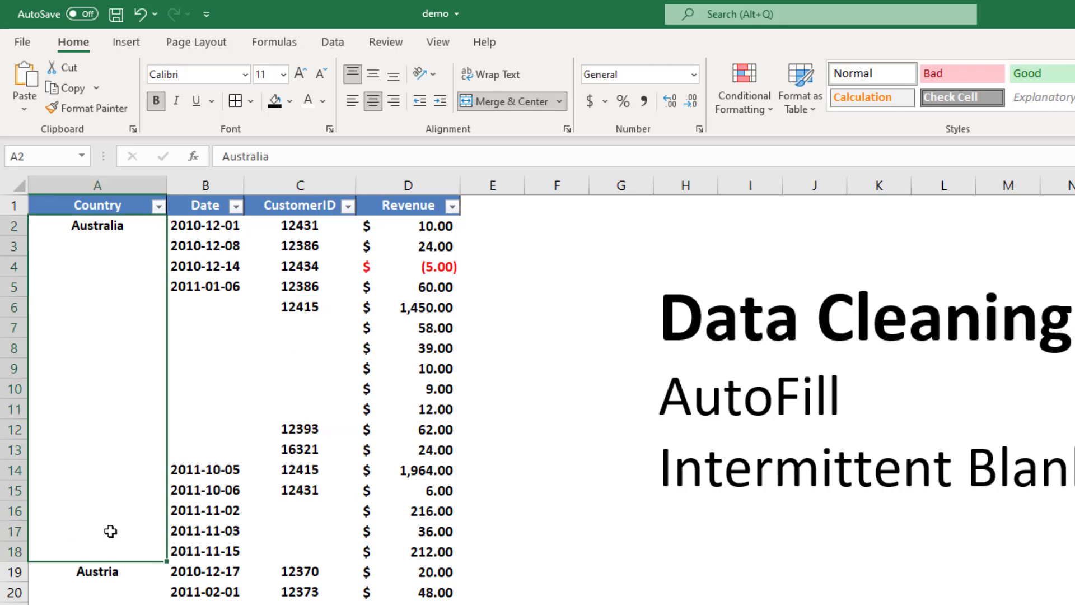
Step: Select the table from A2 across to column D's last row past 15490, then return to the top
{"action": "key", "text": "ctrl+shift+Down"}
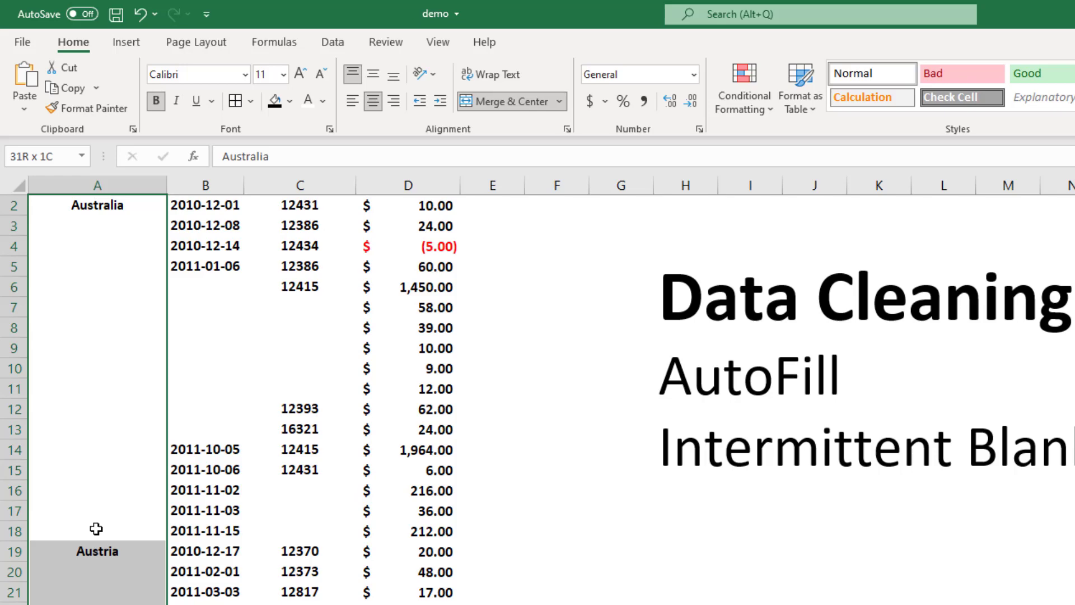
{"action": "key", "text": "ctrl+shift+Down"}
{"action": "scroll", "coordinate": [96, 529], "scroll_direction": "down", "scroll_amount": 13}
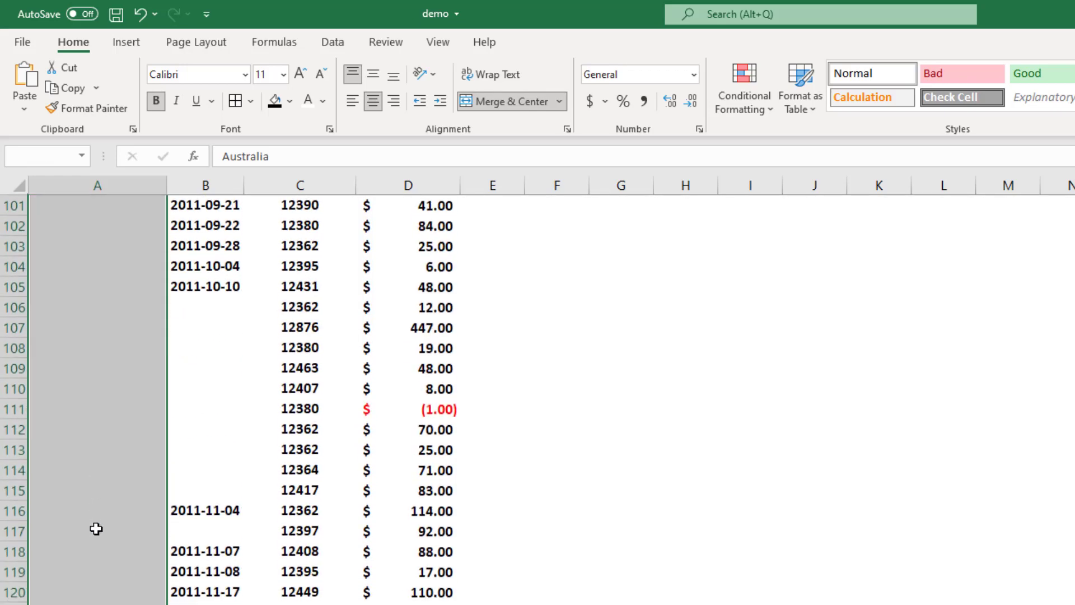
{"action": "scroll", "coordinate": [96, 528], "scroll_direction": "down", "scroll_amount": 20}
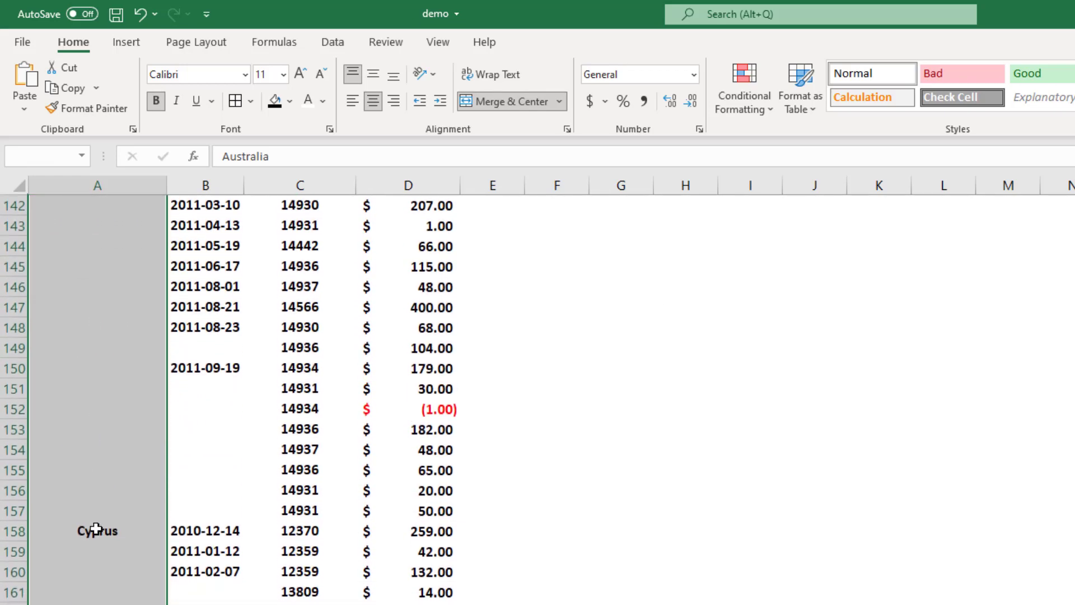
{"action": "scroll", "coordinate": [96, 528], "scroll_direction": "down", "scroll_amount": 12}
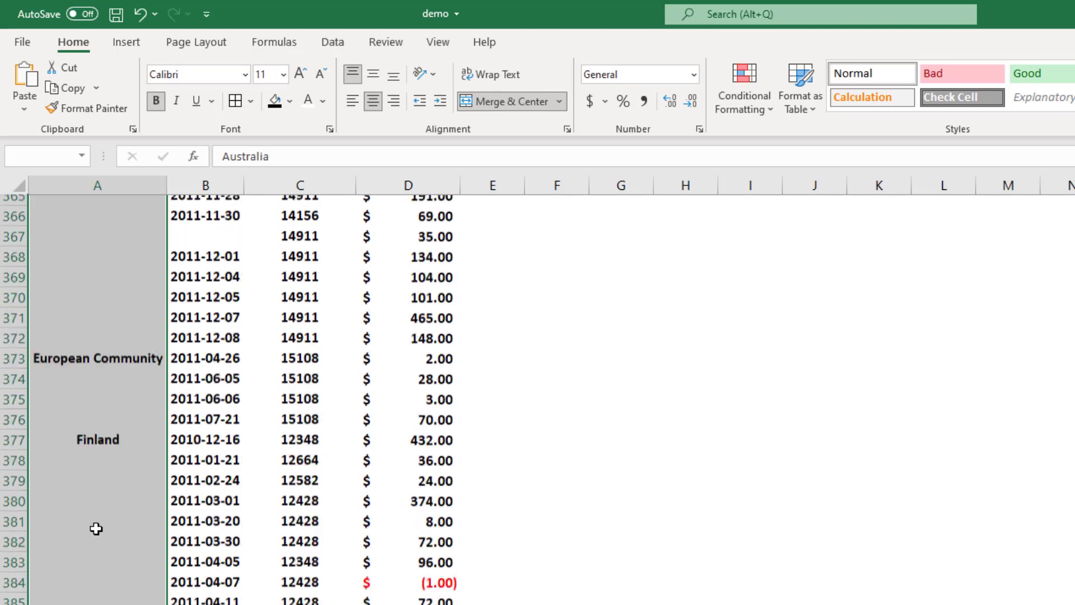
{"action": "key", "text": "ctrl+shift+Down"}
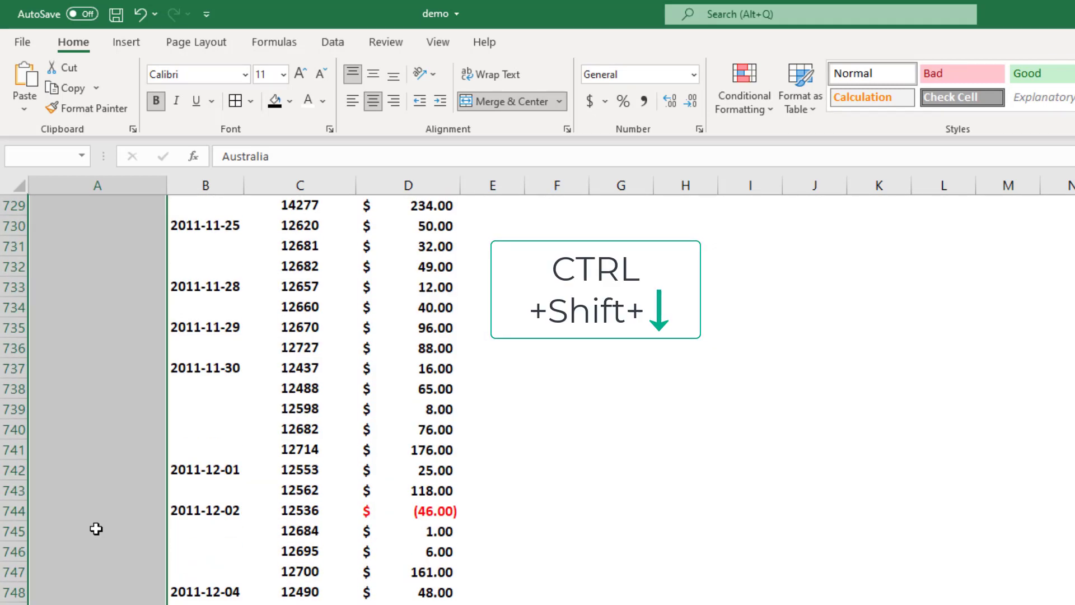
{"action": "scroll", "coordinate": [97, 529], "scroll_direction": "down", "scroll_amount": 20}
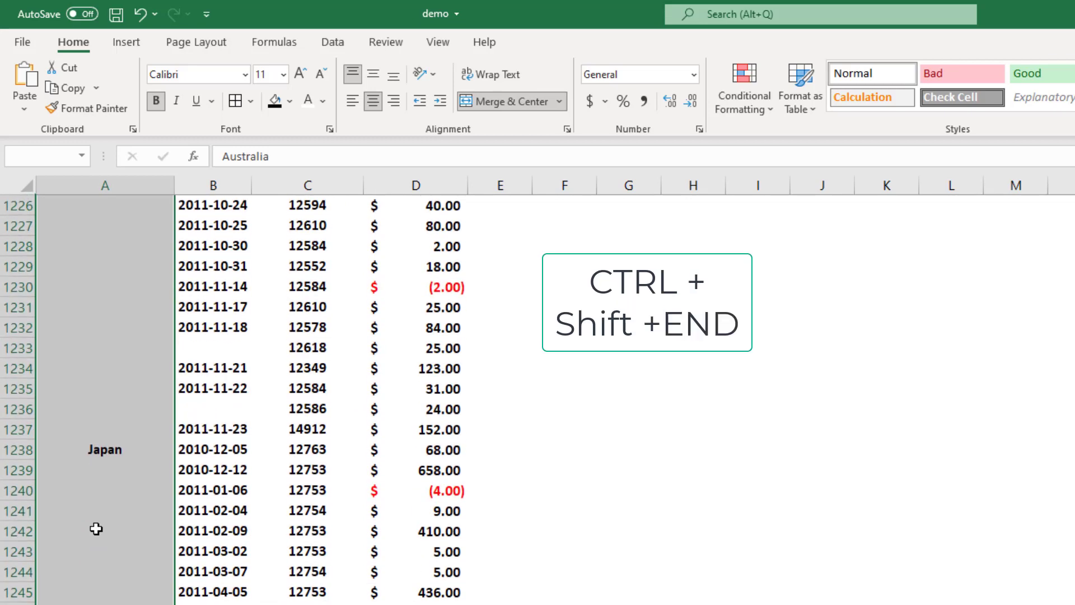
{"action": "key", "text": "ctrl+shift+End"}
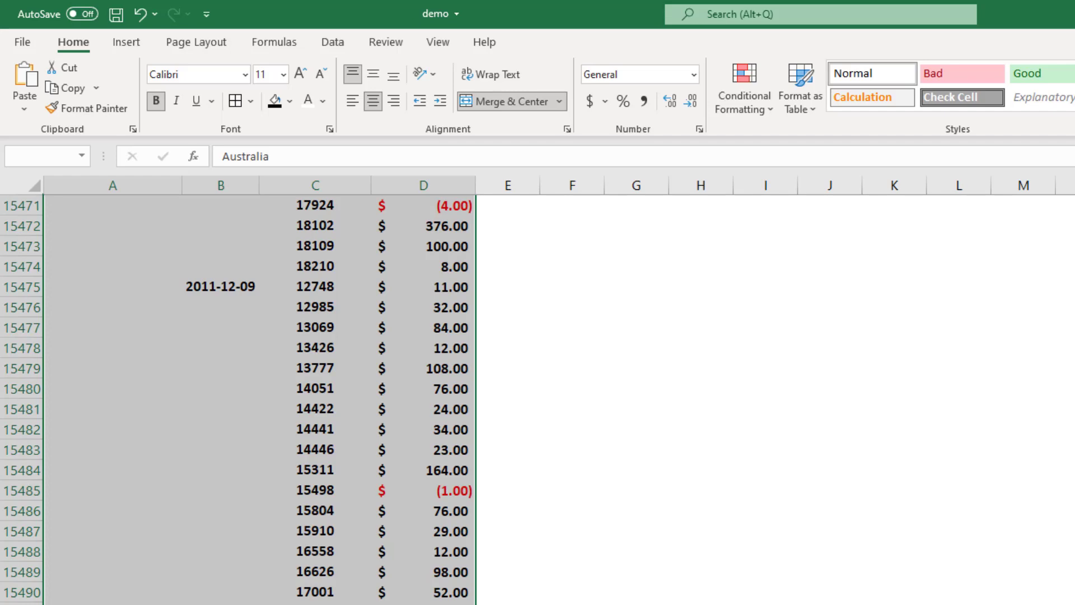
{"action": "key", "text": "ctrl+BackSpace"}
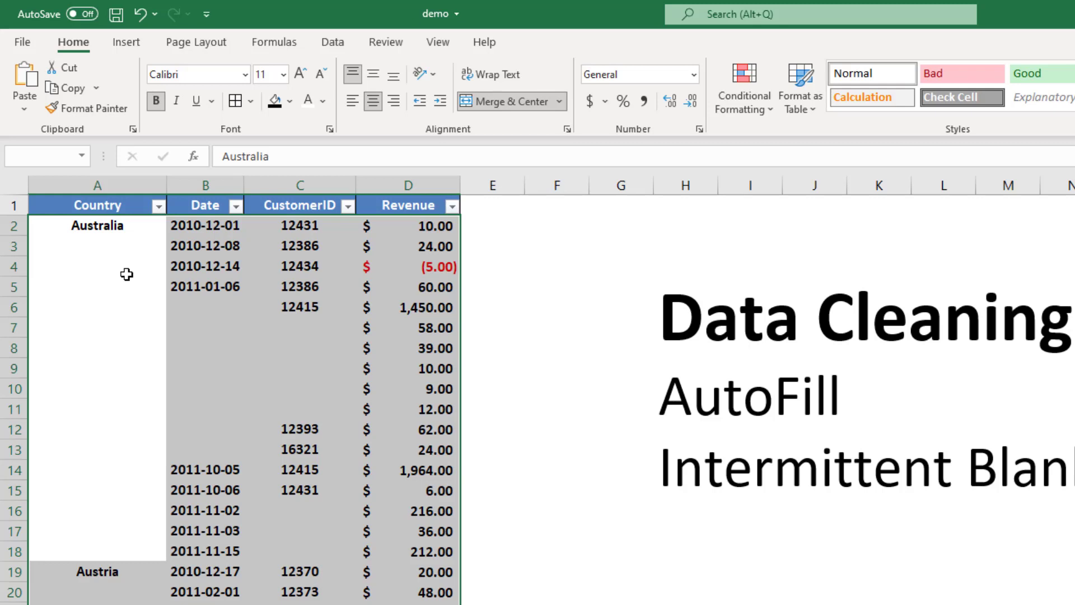
Step: Filter the Country column so only Australia is checked
{"action": "left_click", "coordinate": [149, 266]}
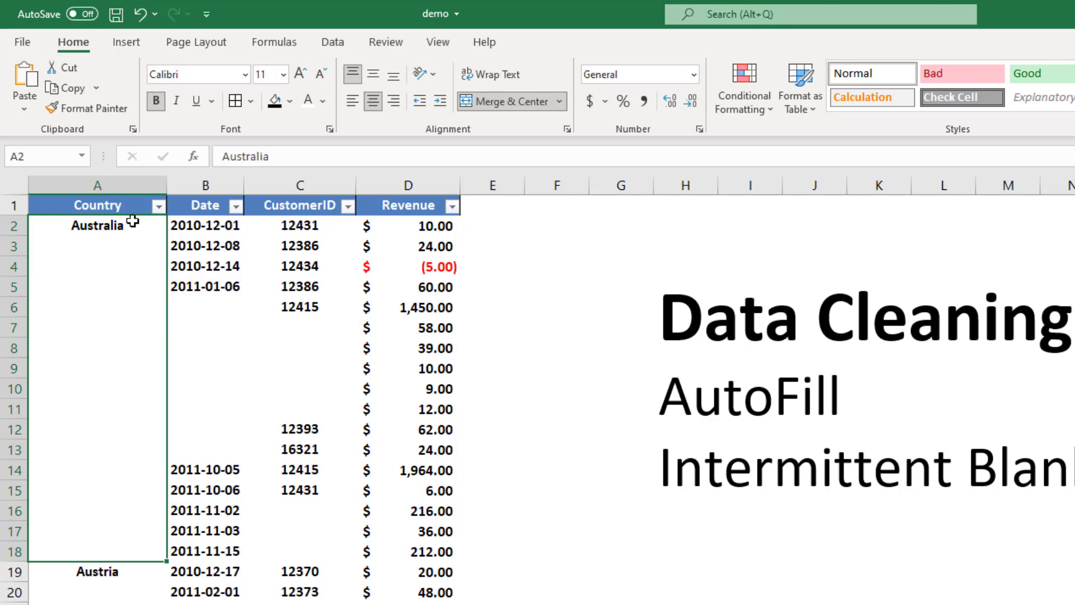
{"action": "left_click", "coordinate": [159, 206]}
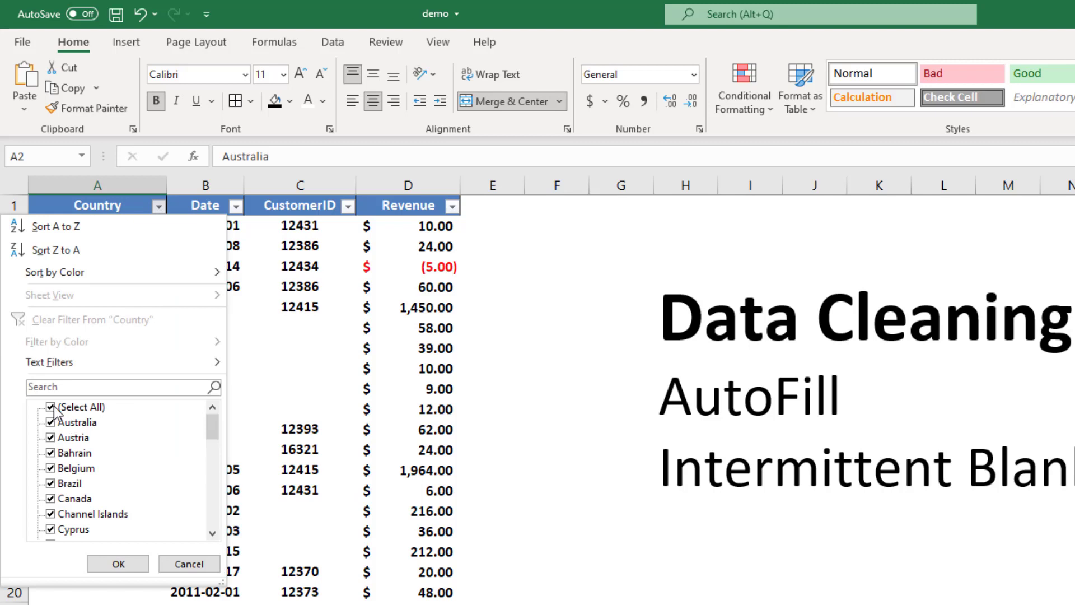
{"action": "left_click", "coordinate": [51, 407]}
{"action": "left_click", "coordinate": [51, 422]}
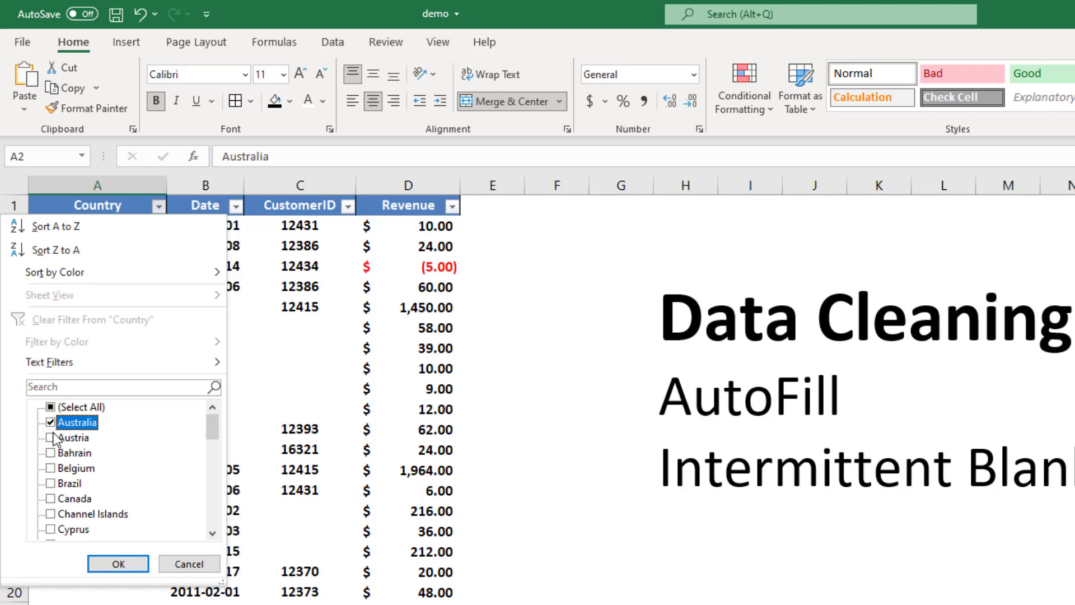
{"action": "left_click", "coordinate": [134, 564]}
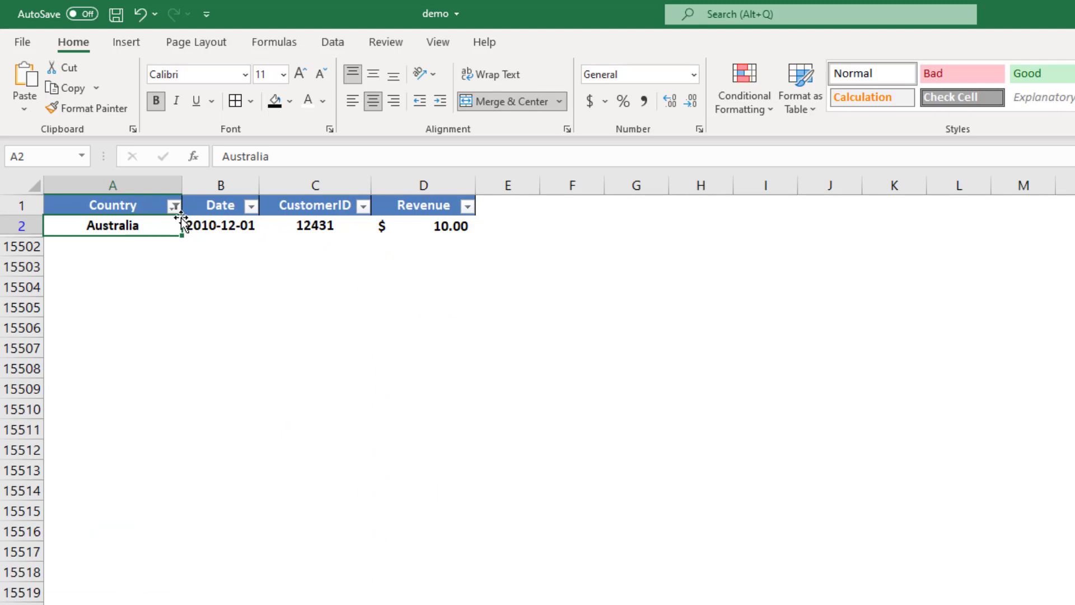
Step: Undo the Australia filter and re-inspect CustomerID cells C15:C18 and the merged Australia cell
{"action": "key", "text": "ctrl+z"}
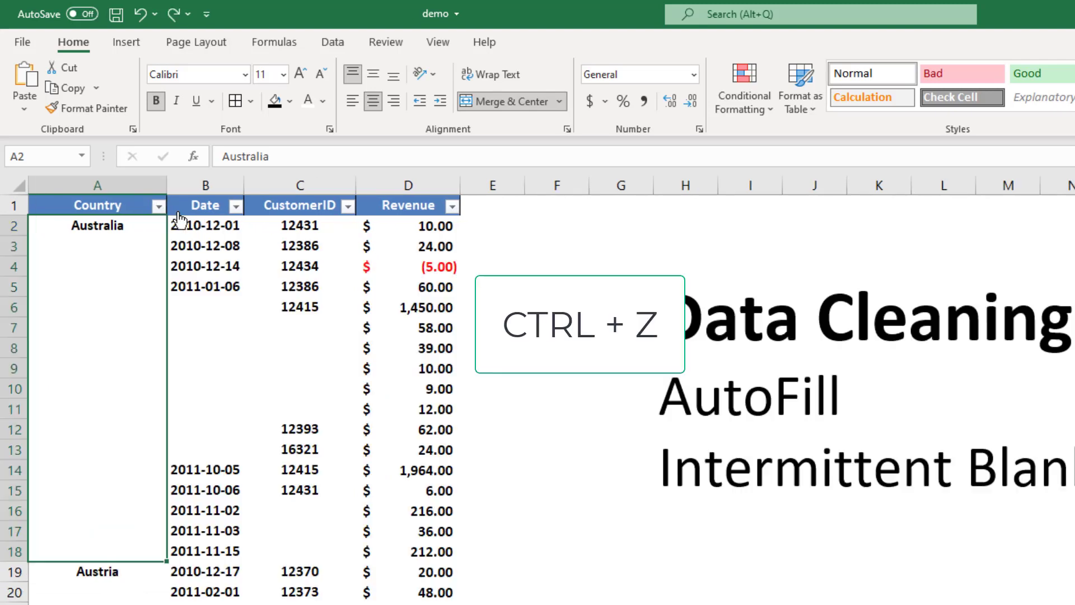
{"action": "left_click_drag", "start_coordinate": [283, 489], "coordinate": [291, 552]}
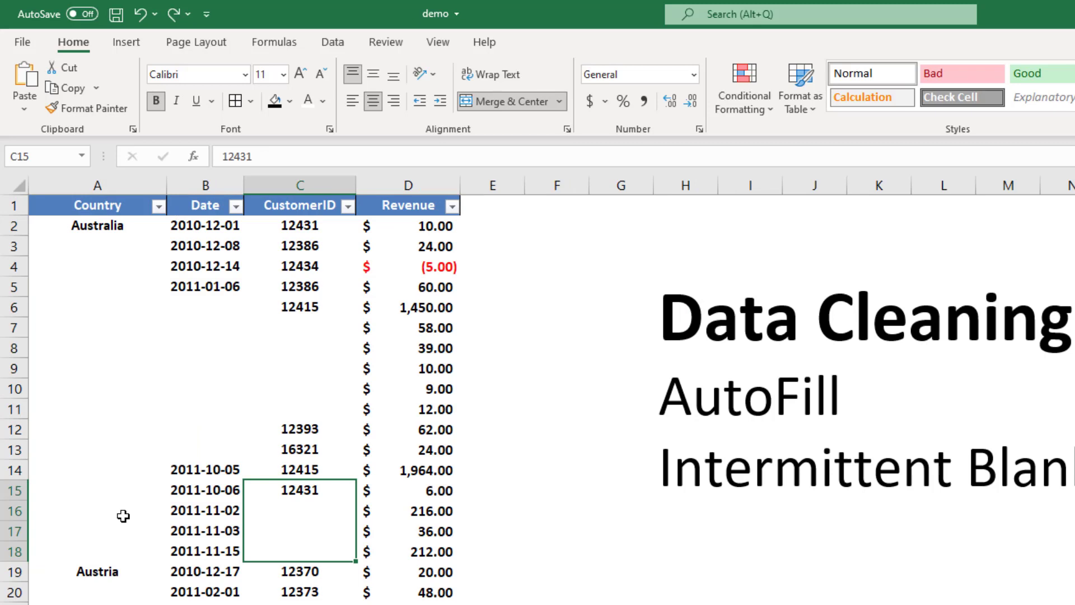
{"action": "left_click", "coordinate": [116, 235]}
{"action": "key", "text": "ctrl+shift+Down"}
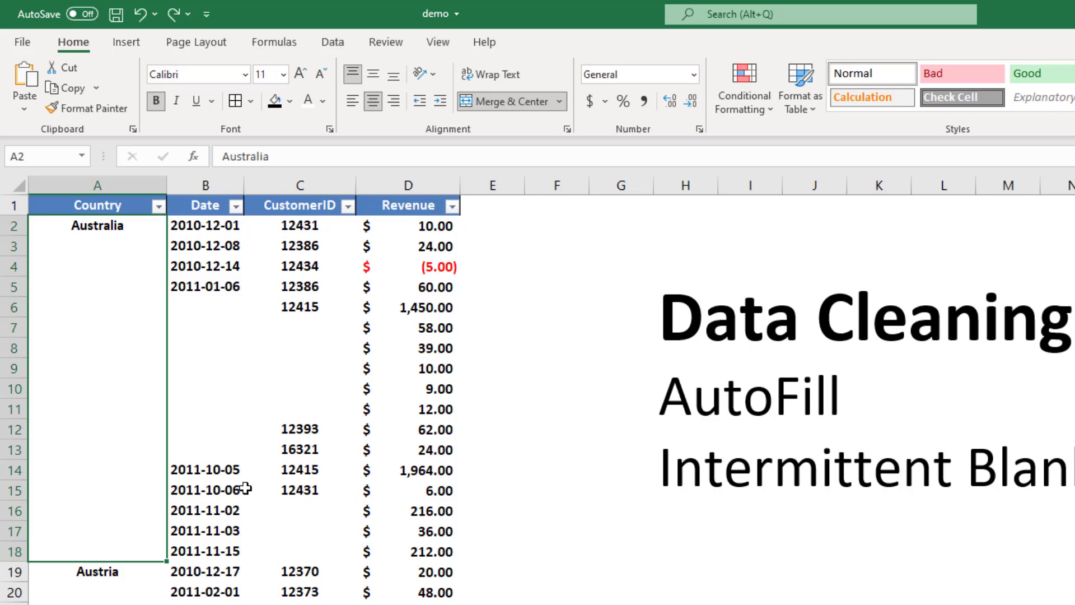
Step: Select the whole table and unmerge all its merged cells
{"action": "key", "text": "ctrl+shift+End"}
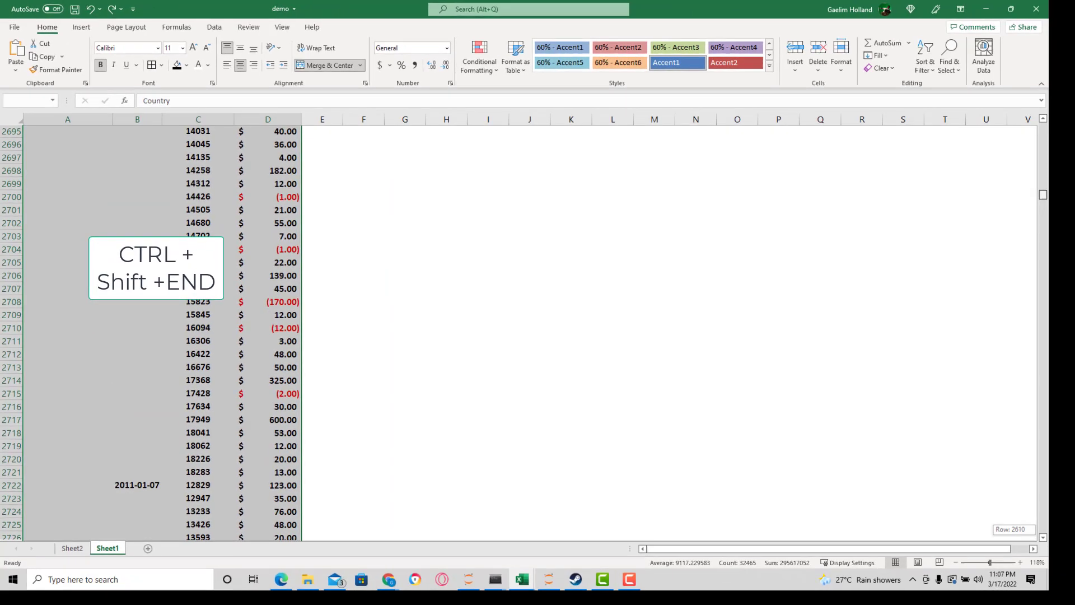
{"action": "key", "text": "ctrl+BackSpace"}
{"action": "left_click_drag", "start_coordinate": [1043, 127], "coordinate": [1043, 127]}
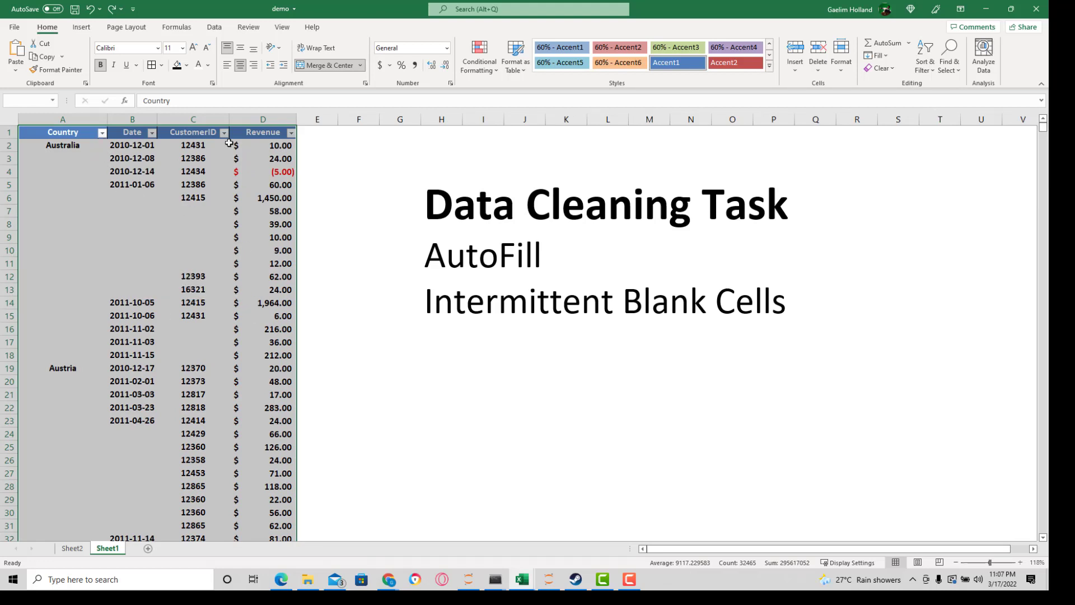
{"action": "left_click", "coordinate": [332, 65]}
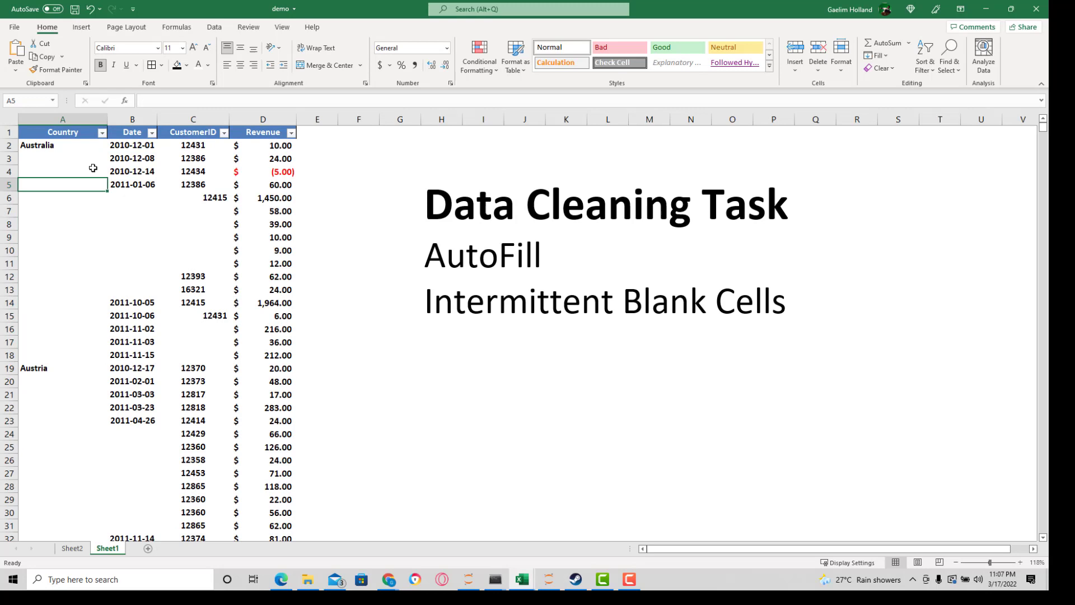
Step: Check that the blank Country cells from A4 down through A11 are now separate cells
{"action": "mouse_move", "coordinate": [62, 171]}
{"action": "left_mouse_down"}
{"action": "mouse_move", "coordinate": [78, 194]}
{"action": "mouse_move", "coordinate": [62, 188]}
{"action": "left_mouse_up"}
{"action": "left_click", "coordinate": [72, 233]}
{"action": "left_click", "coordinate": [73, 260]}
{"action": "left_click", "coordinate": [89, 305]}
{"action": "left_click", "coordinate": [58, 222]}
{"action": "left_click", "coordinate": [60, 351]}
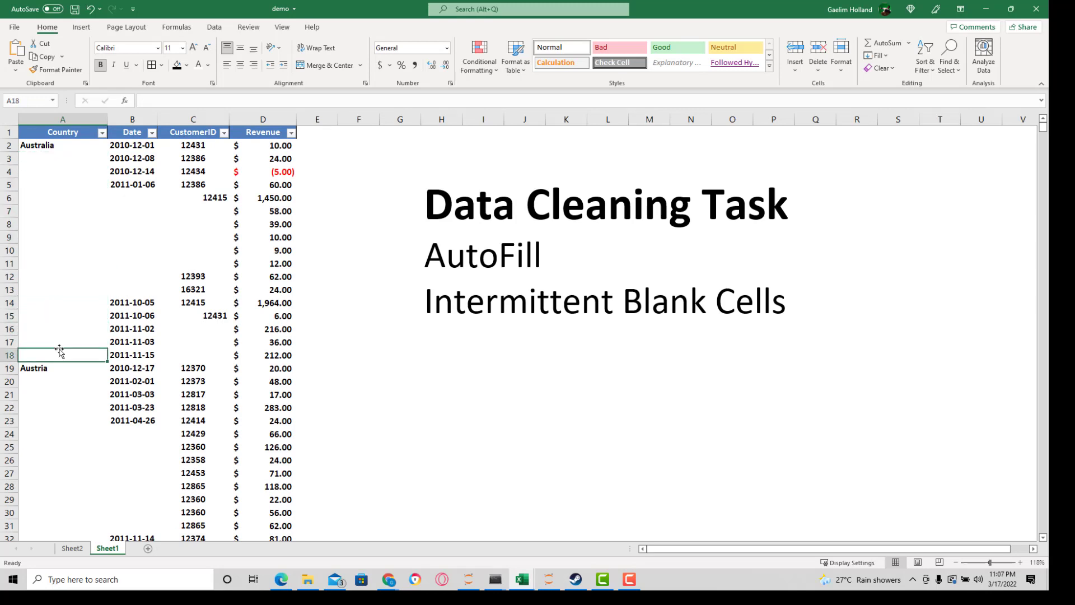
{"action": "left_click", "coordinate": [61, 267]}
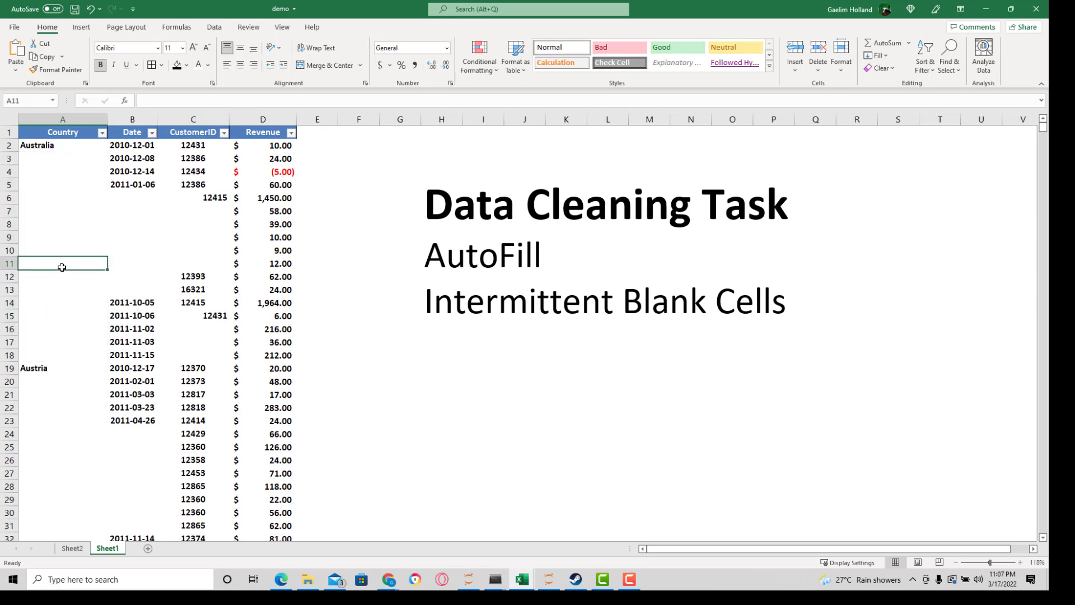
Step: Center-align every value in column C, CustomerID
{"action": "left_click", "coordinate": [186, 118]}
{"action": "left_click", "coordinate": [240, 65]}
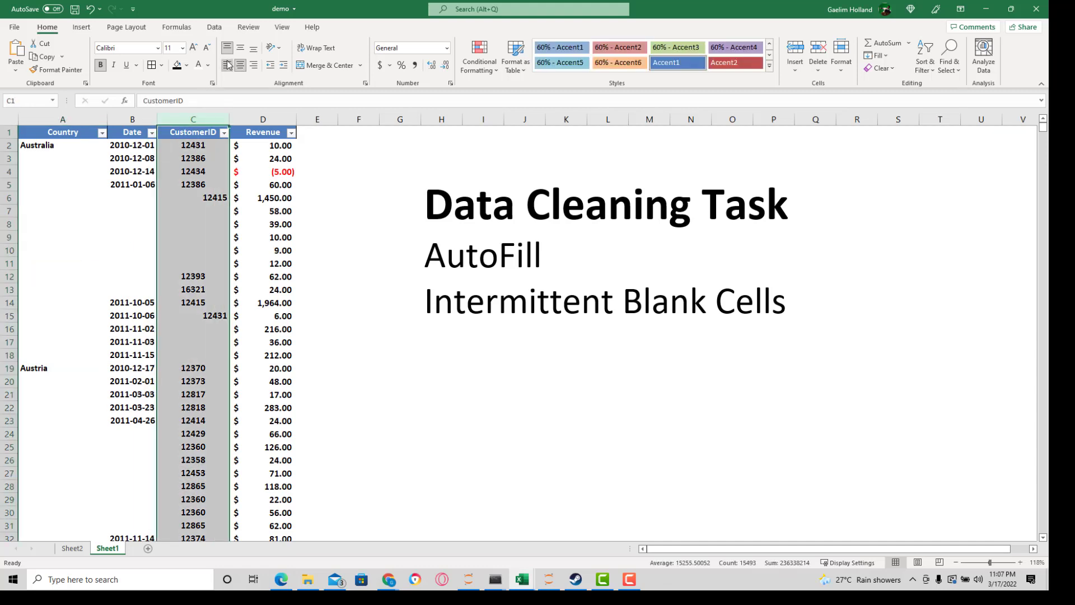
{"action": "left_click", "coordinate": [62, 316]}
{"action": "left_click", "coordinate": [54, 331]}
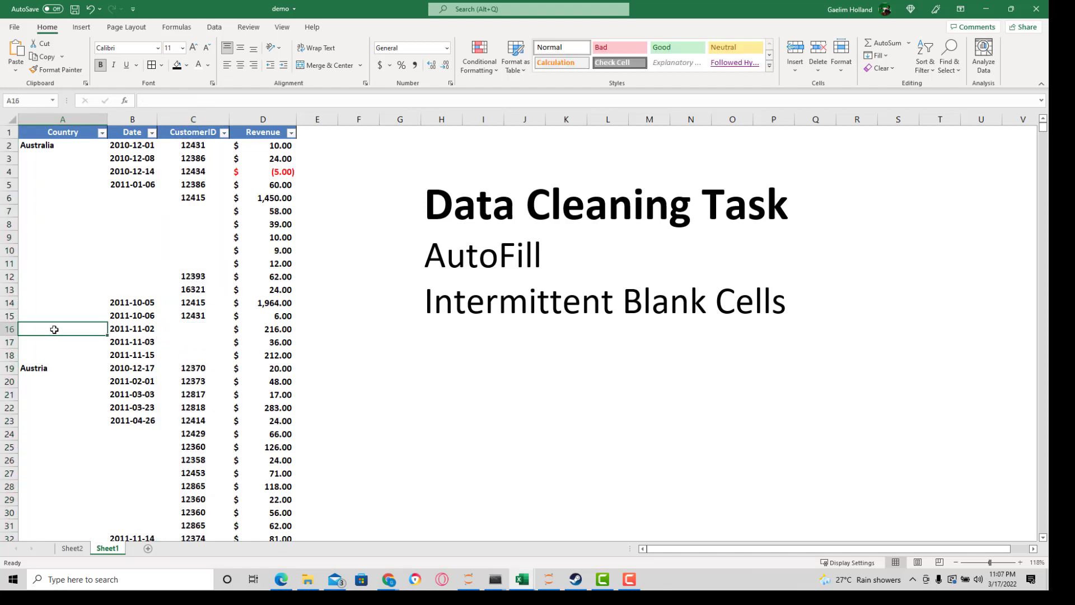
{"action": "left_click", "coordinate": [102, 132]}
{"action": "left_click", "coordinate": [32, 262]}
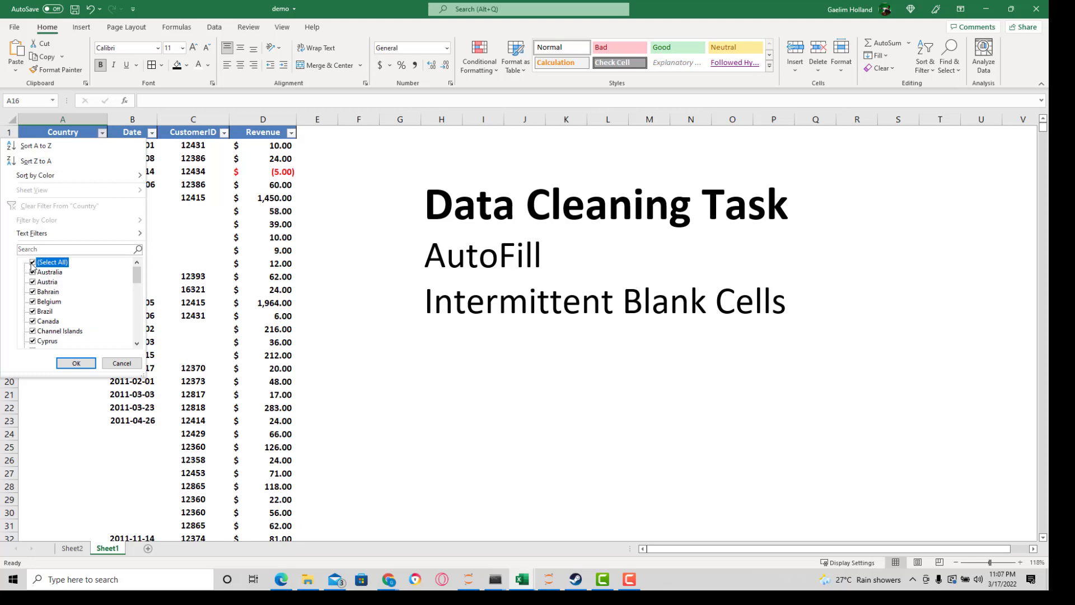
{"action": "left_click", "coordinate": [32, 272]}
{"action": "left_click", "coordinate": [80, 363]}
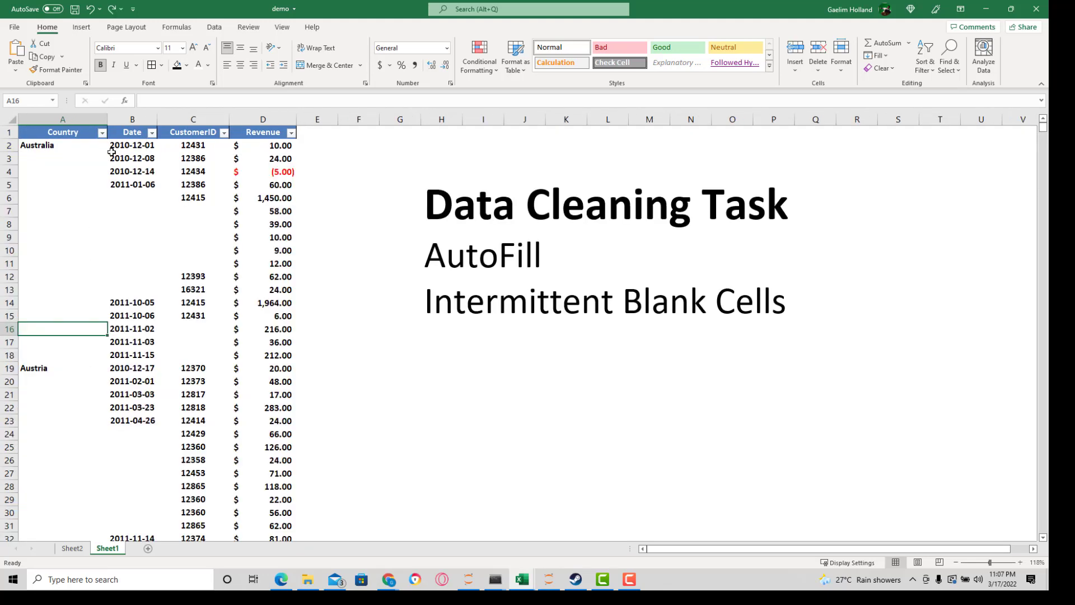
{"action": "left_click", "coordinate": [152, 291]}
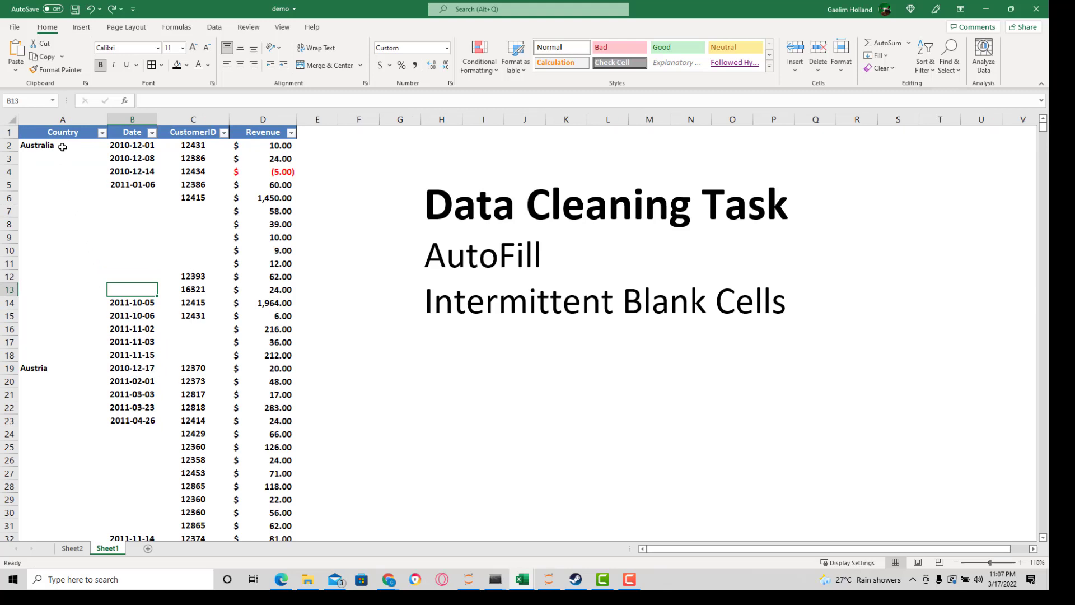
{"action": "left_click_drag", "start_coordinate": [62, 147], "coordinate": [53, 359]}
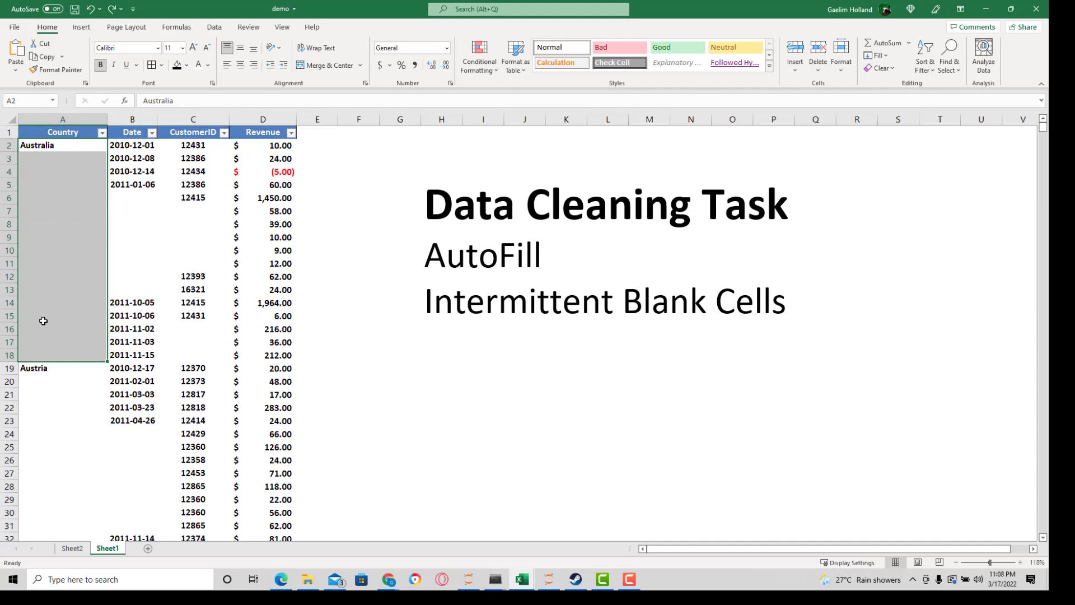
{"action": "left_click", "coordinate": [38, 262]}
Step: Enter =A2 in A3, then edit the formula to reference A7 instead
{"action": "left_click", "coordinate": [40, 155]}
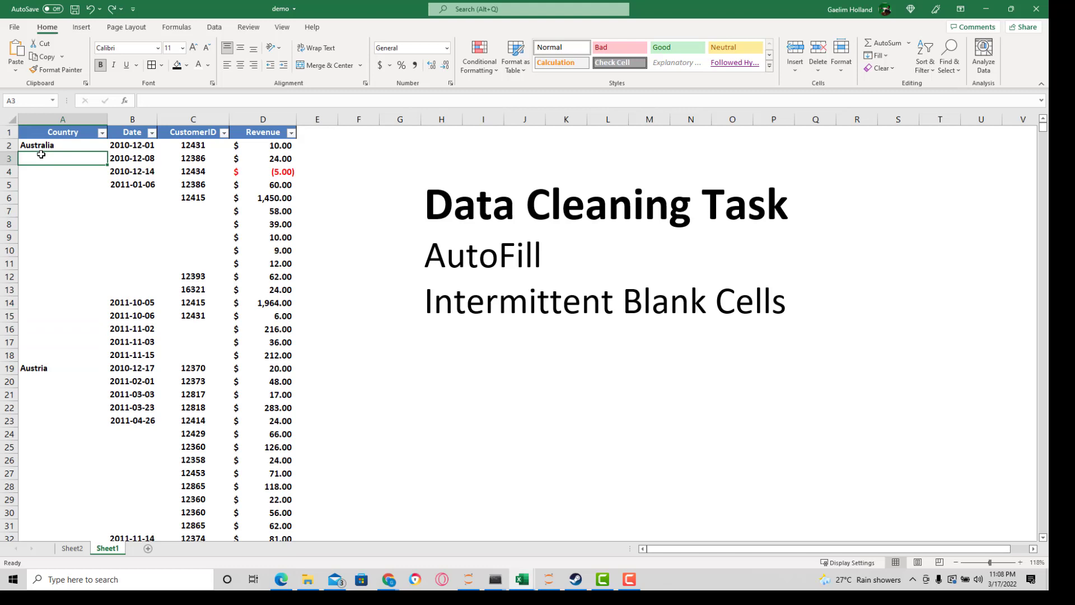
{"action": "type", "text": "="}
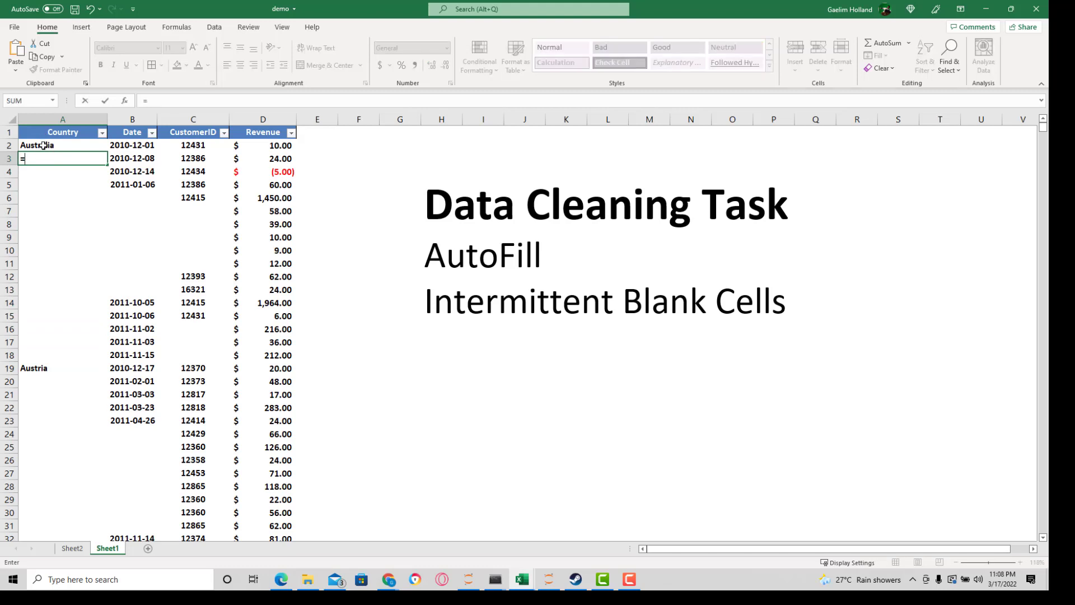
{"action": "left_click", "coordinate": [44, 144]}
{"action": "key", "text": "Return"}
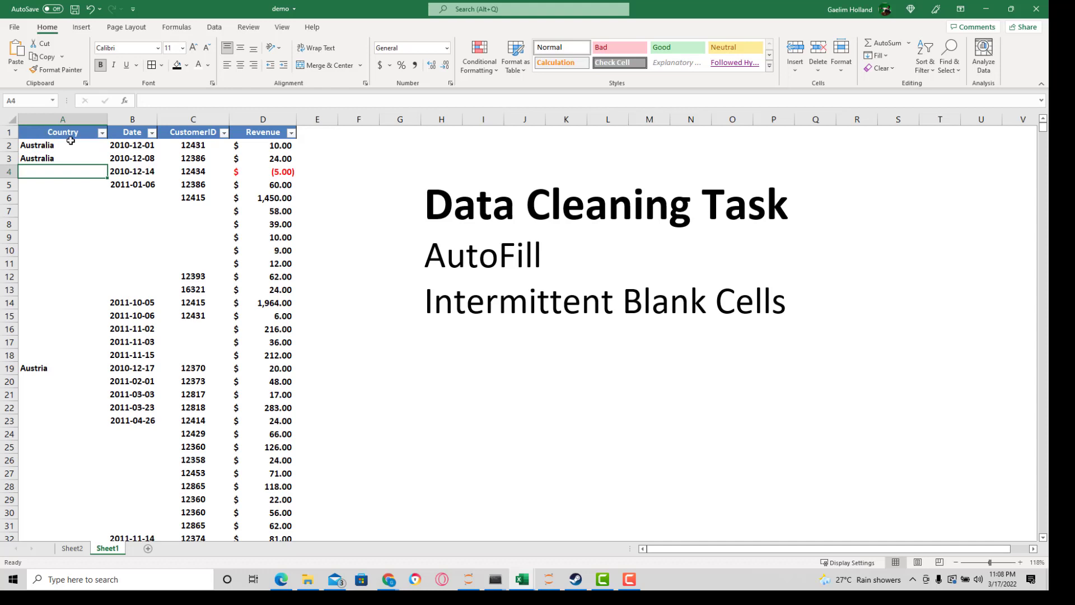
{"action": "left_click", "coordinate": [50, 158]}
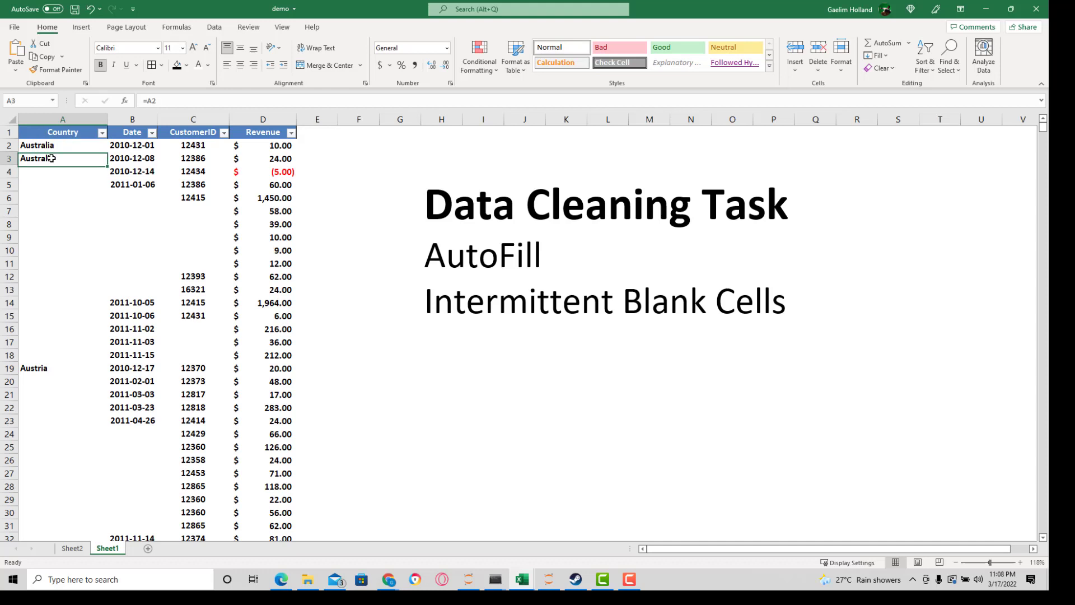
{"action": "double_click", "coordinate": [149, 101]}
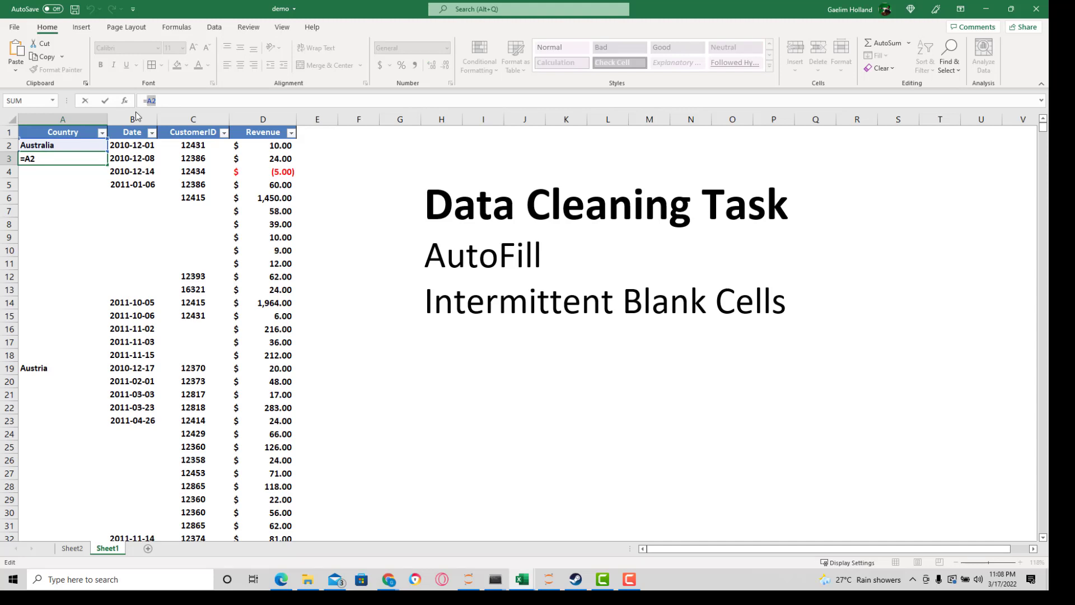
{"action": "type", "text": "A7"}
{"action": "key", "text": "ctrl+Return"}
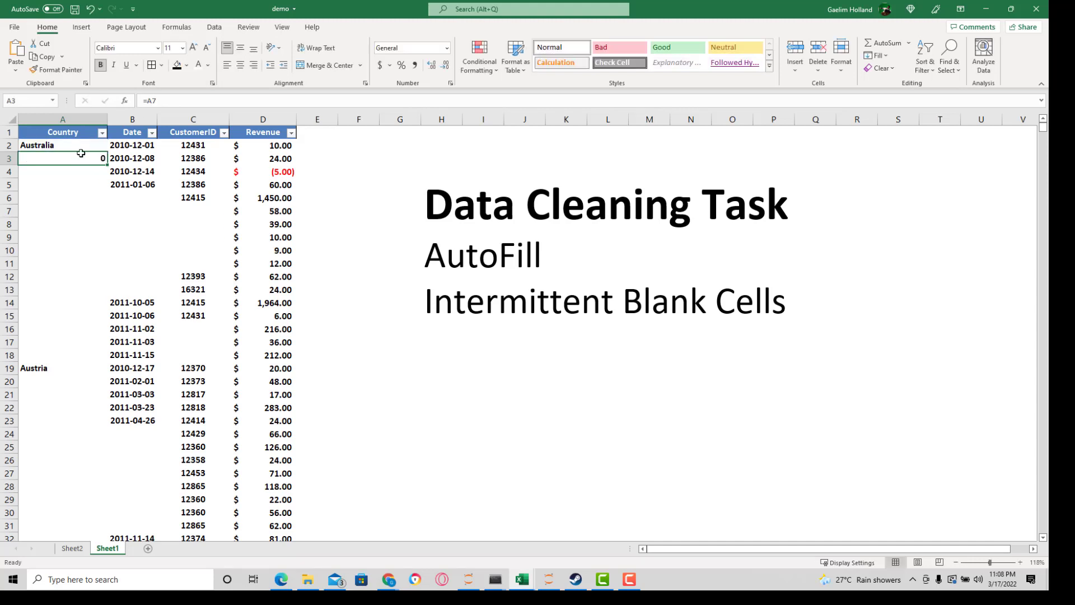
Step: Fill Australia from A2 down to row 18 and extend the B5 date down toward row 13
{"action": "left_click", "coordinate": [37, 147]}
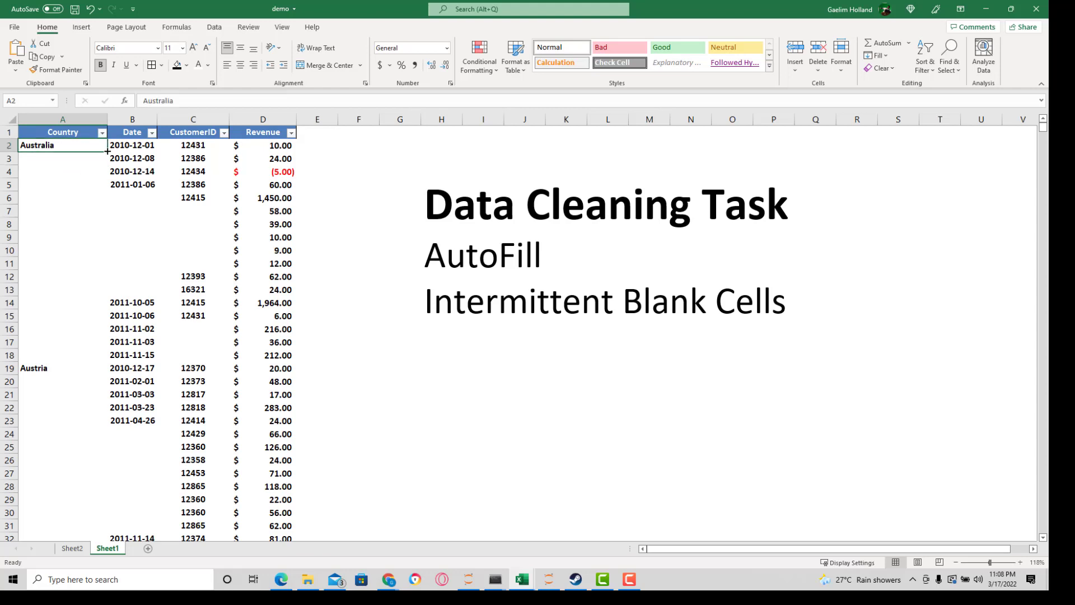
{"action": "left_click_drag", "start_coordinate": [107, 151], "coordinate": [51, 357]}
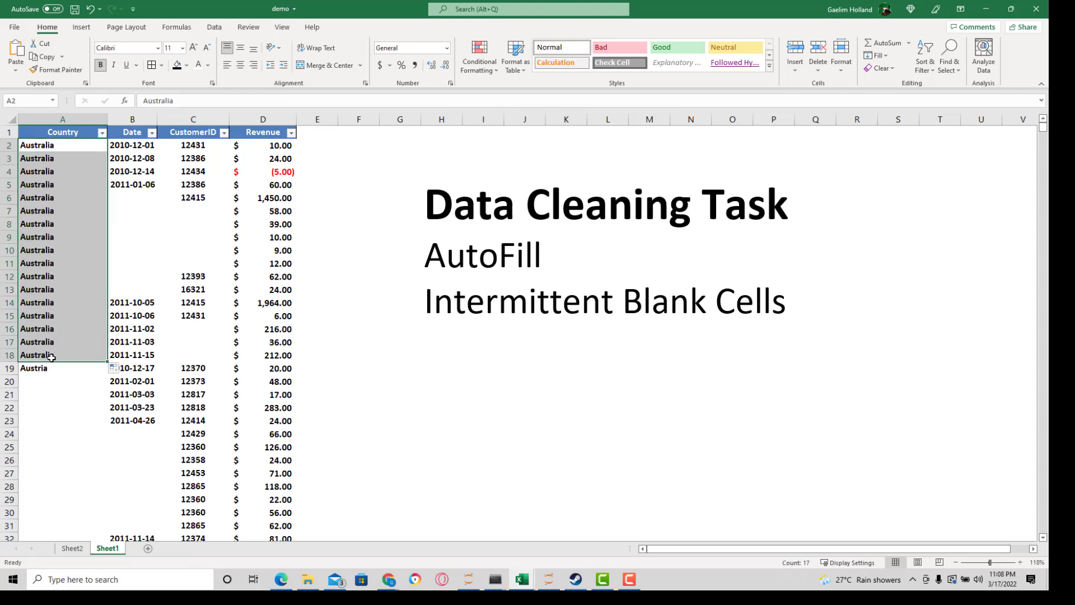
{"action": "left_click", "coordinate": [132, 191]}
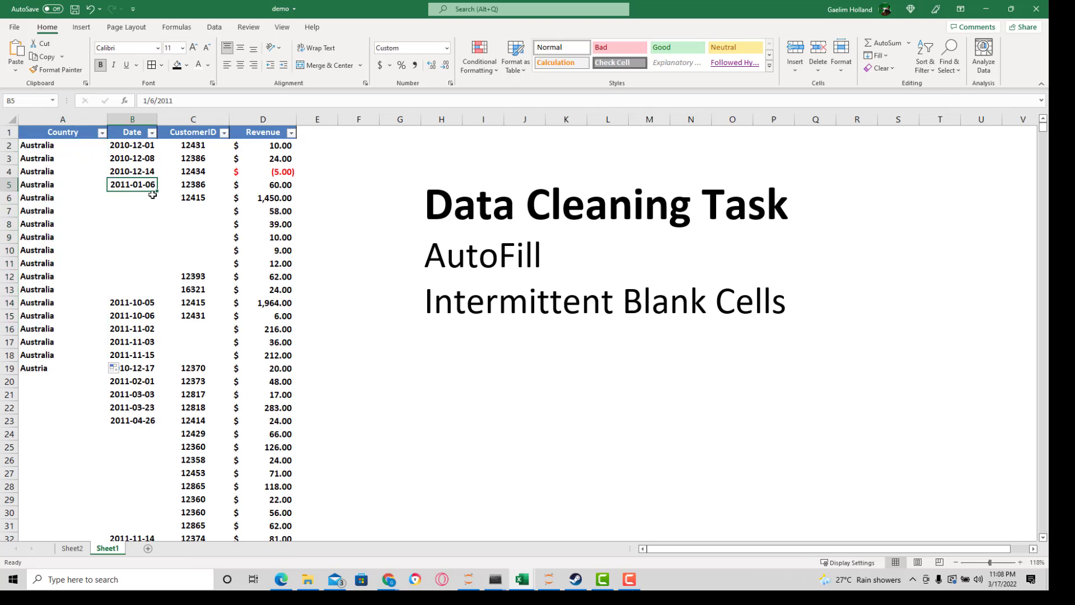
{"action": "left_click_drag", "start_coordinate": [156, 191], "coordinate": [131, 292]}
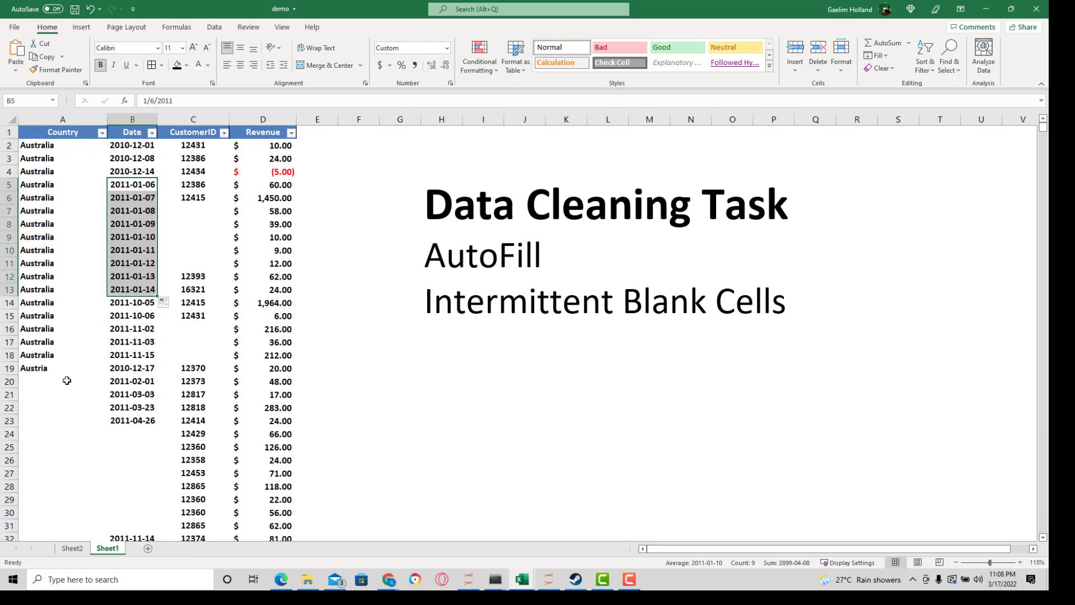
{"action": "scroll", "coordinate": [67, 375], "scroll_direction": "down", "scroll_amount": 3}
{"action": "scroll", "coordinate": [70, 372], "scroll_direction": "up", "scroll_amount": 3}
Step: Undo the date and Country fills so the gaps are empty again
{"action": "key", "text": "ctrl+z"}
{"action": "key", "text": "ctrl+z"}
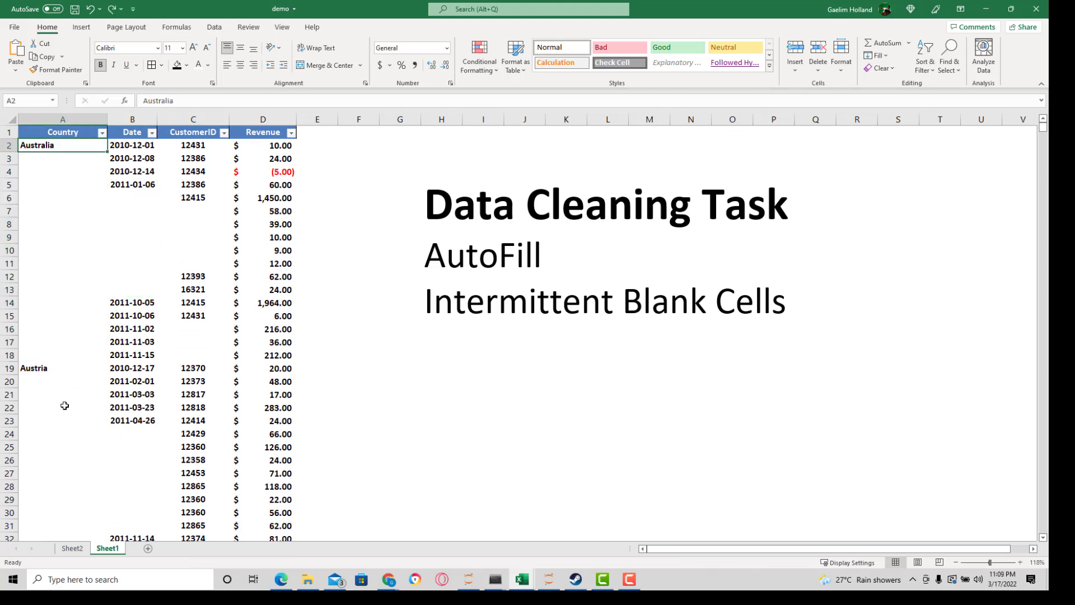
{"action": "left_click", "coordinate": [109, 242]}
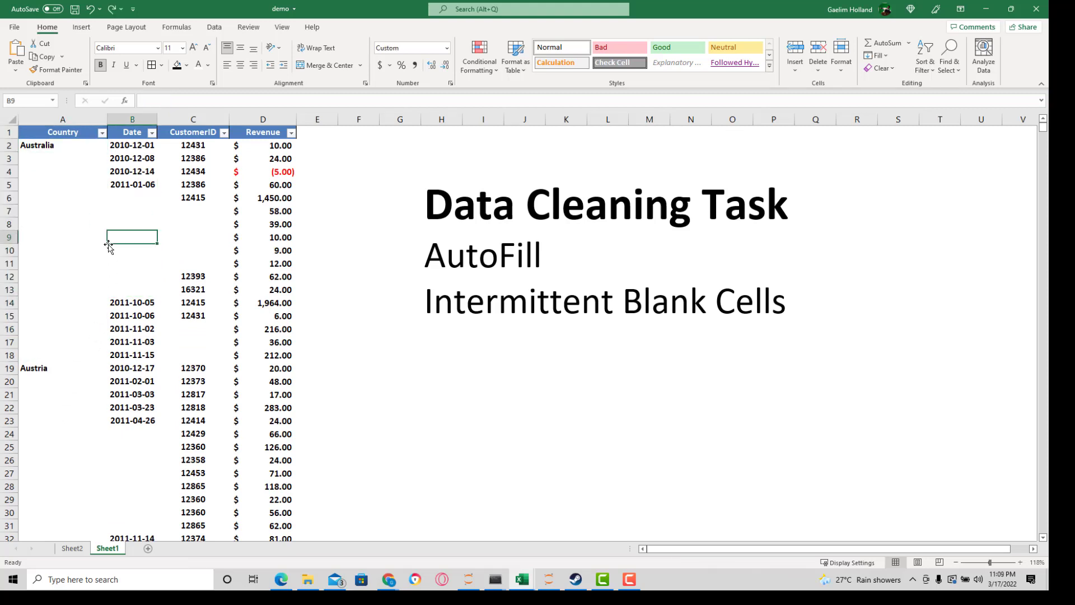
{"action": "left_click", "coordinate": [69, 160]}
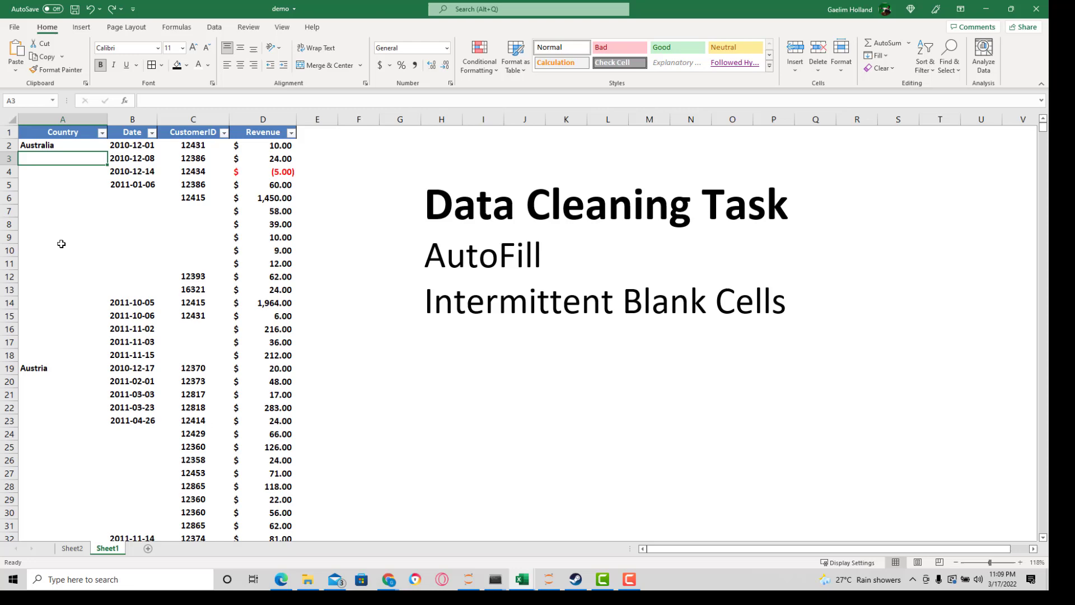
Step: Select columns A, B and C (Country, Date, CustomerID) together
{"action": "left_click", "coordinate": [48, 137]}
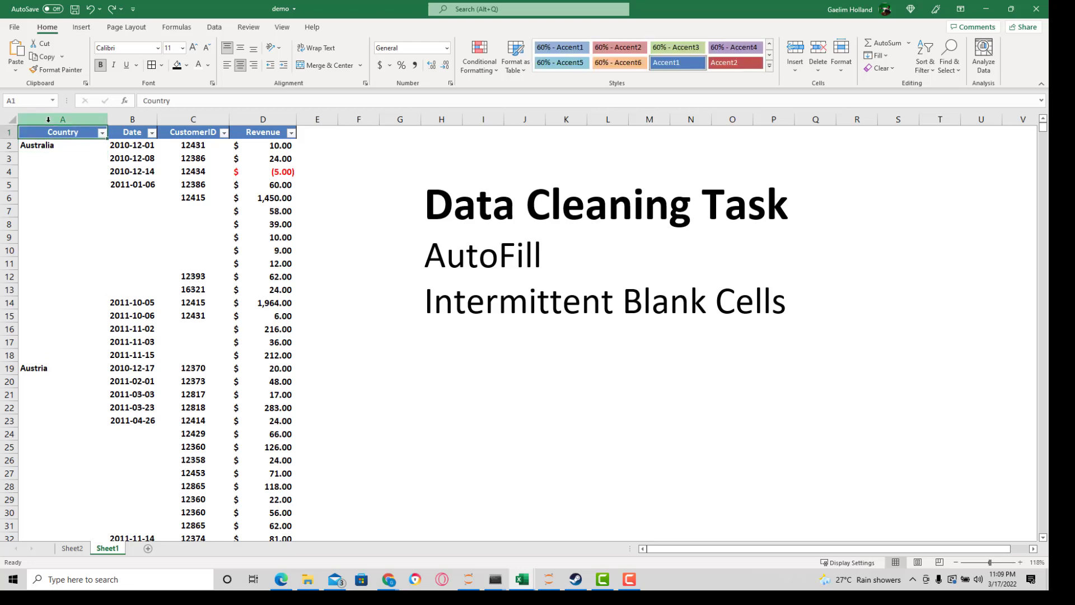
{"action": "left_click", "coordinate": [48, 120]}
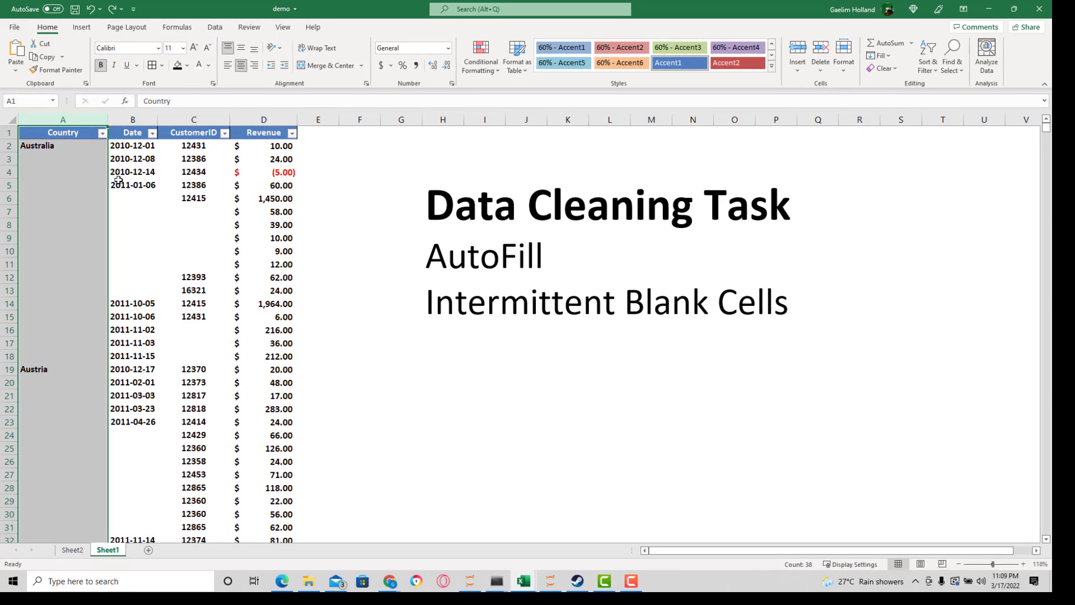
{"action": "left_click", "coordinate": [125, 119], "text": "ctrl"}
{"action": "left_click", "coordinate": [186, 122], "text": "ctrl"}
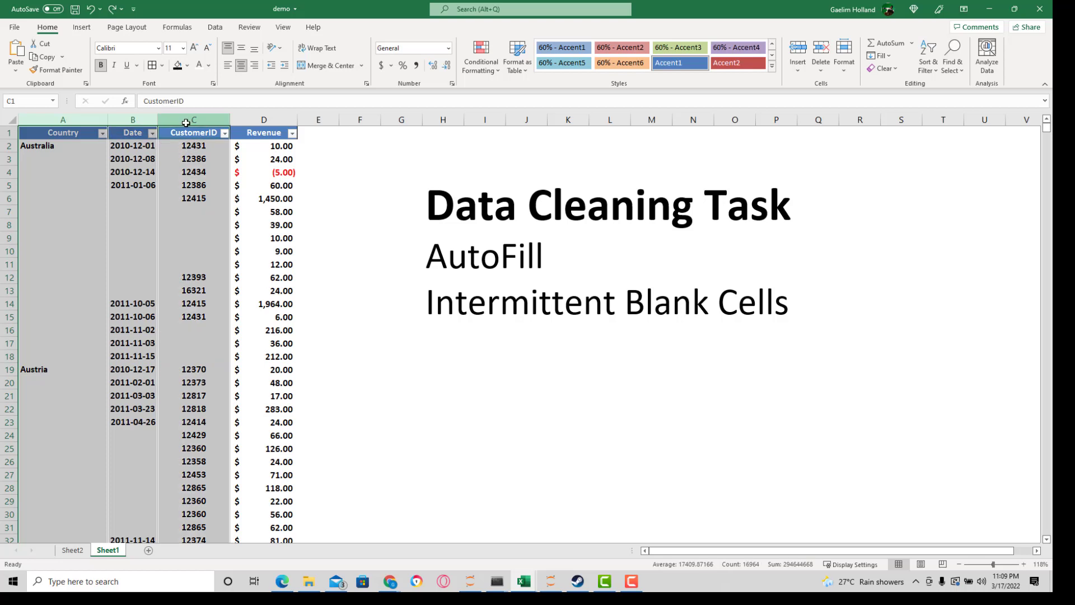
{"action": "left_click", "coordinate": [165, 173]}
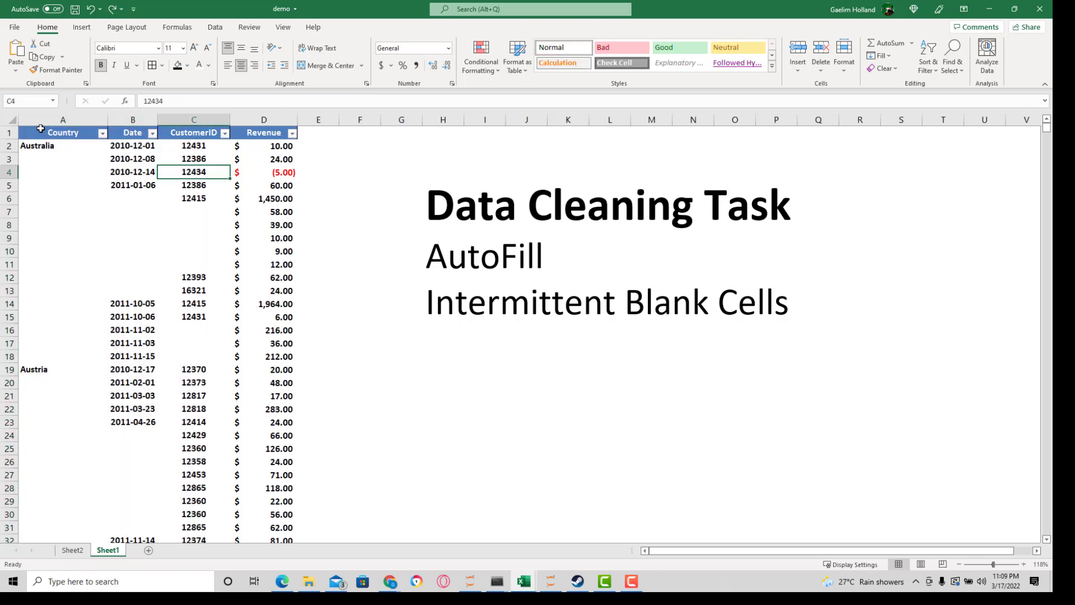
{"action": "left_click", "coordinate": [42, 119]}
{"action": "left_click", "coordinate": [133, 119], "text": "ctrl"}
{"action": "left_click", "coordinate": [187, 120], "text": "ctrl"}
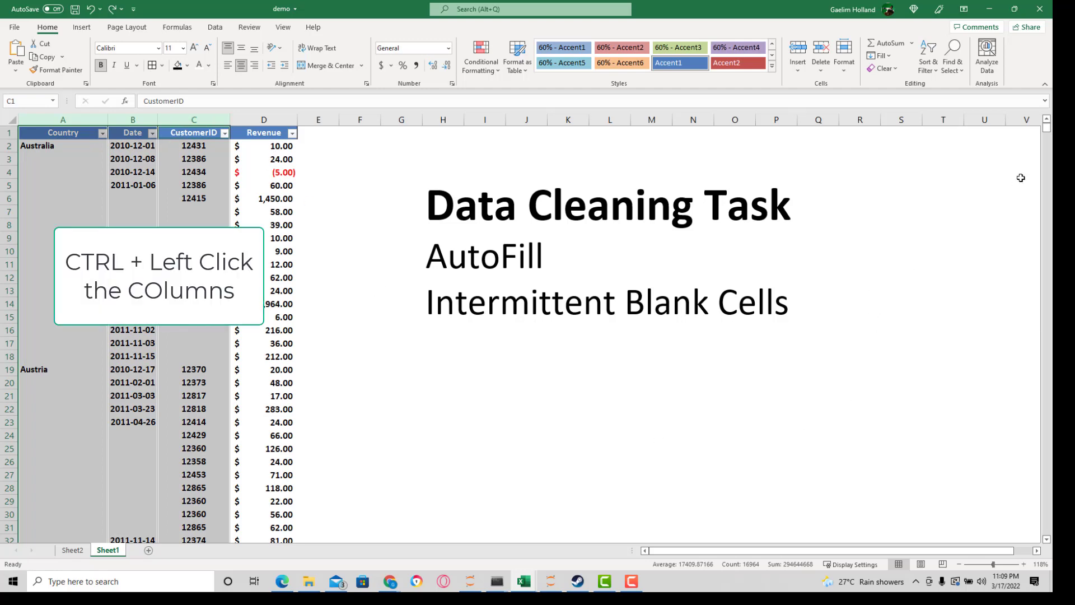
{"action": "mouse_move", "coordinate": [1046, 129]}
{"action": "left_mouse_down"}
{"action": "mouse_move", "coordinate": [1039, 381]}
{"action": "mouse_move", "coordinate": [1039, 123]}
{"action": "left_mouse_up"}
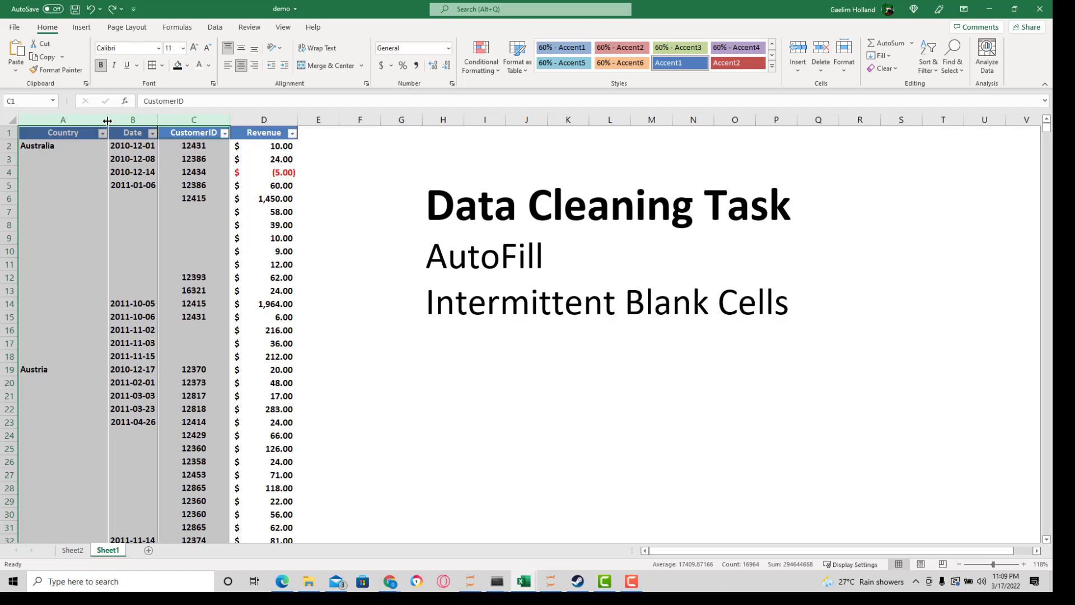
Step: Use Go To Special with Blanks to select the empty cells in columns A to C
{"action": "key", "text": "ctrl+g"}
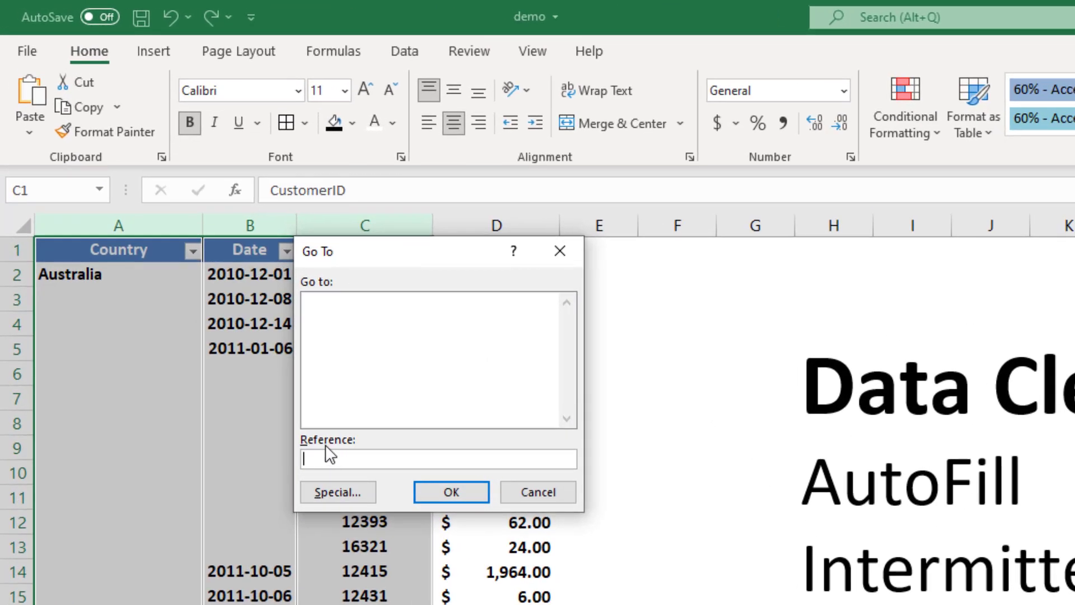
{"action": "left_click", "coordinate": [319, 493]}
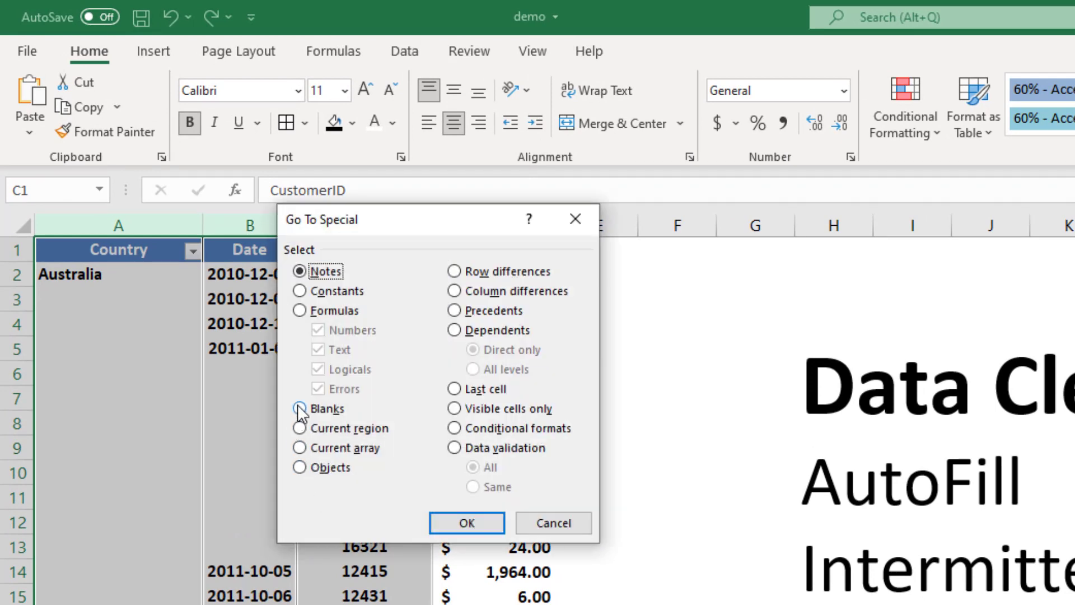
{"action": "left_click", "coordinate": [300, 409]}
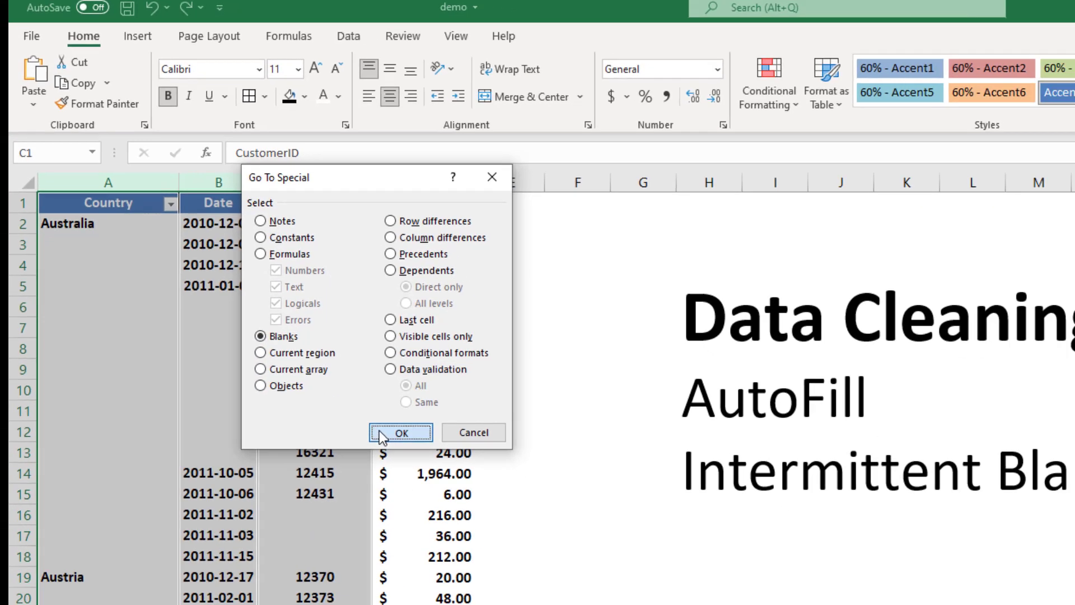
{"action": "left_click", "coordinate": [445, 520]}
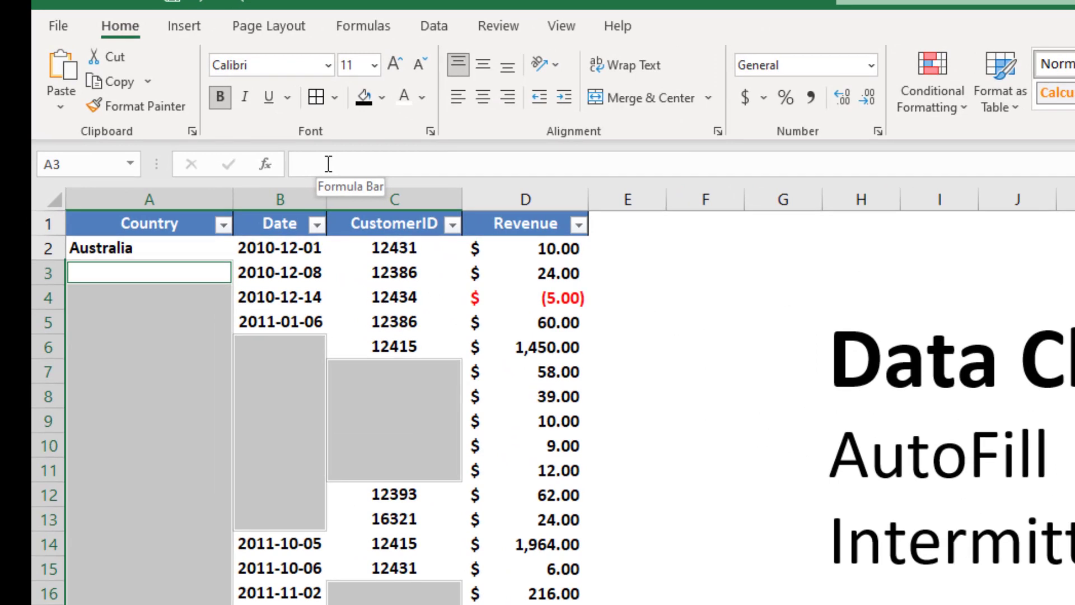
Step: Enter =A2 into all selected blanks at once with Ctrl+Enter, copying each value above
{"action": "left_click", "coordinate": [328, 164]}
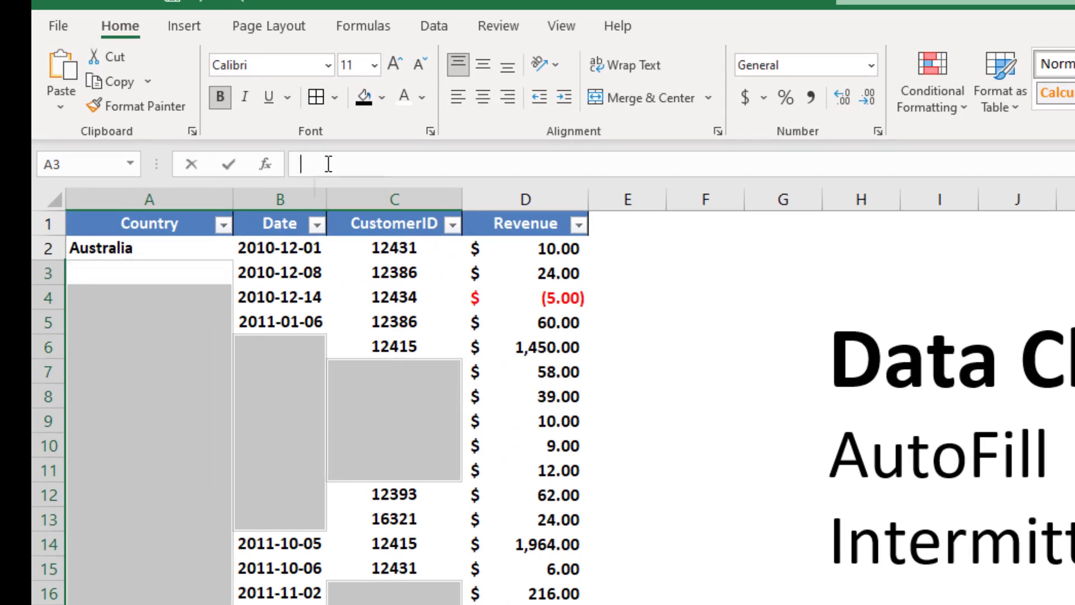
{"action": "type", "text": "="}
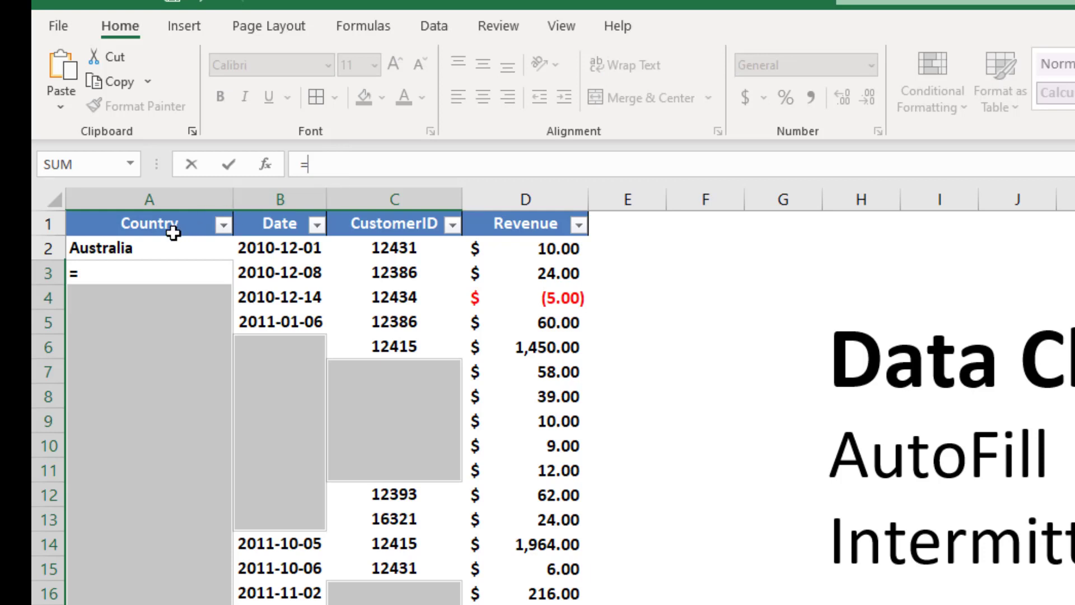
{"action": "left_click", "coordinate": [156, 248]}
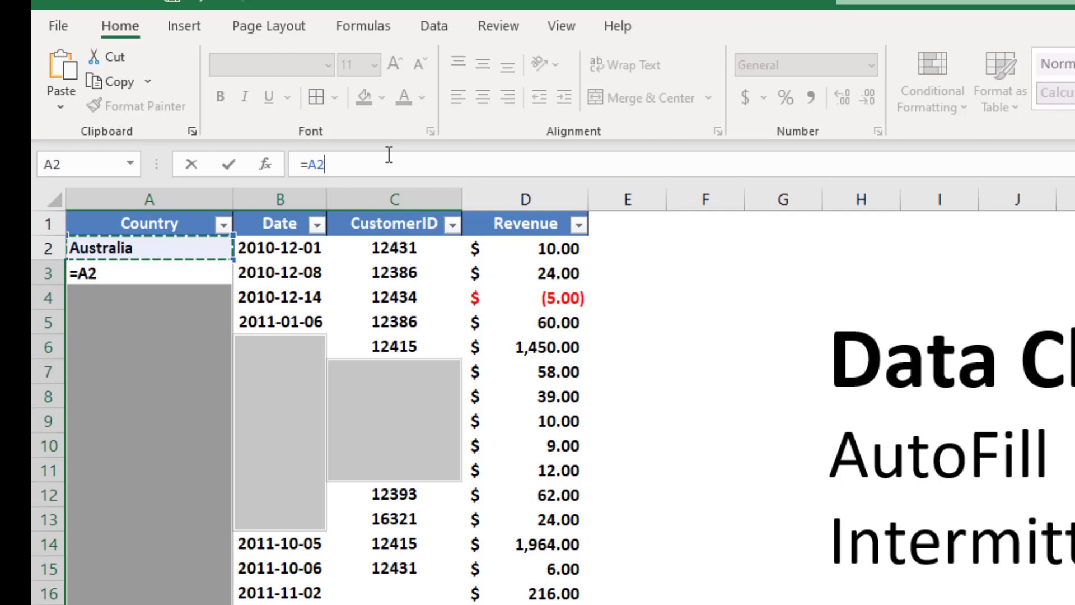
{"action": "key", "text": "ctrl+Return"}
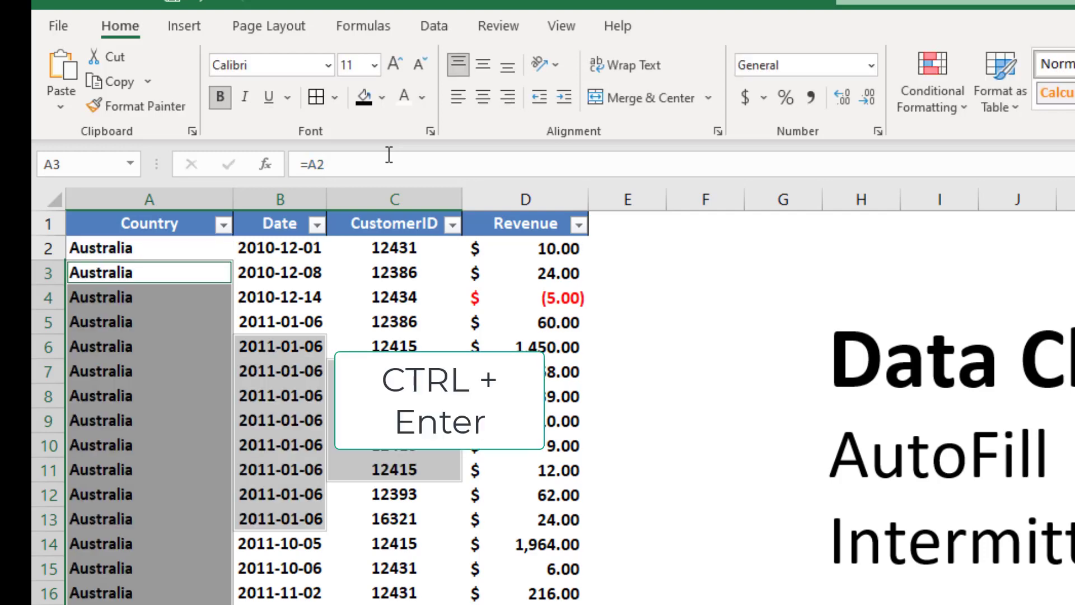
{"action": "left_click", "coordinate": [435, 448]}
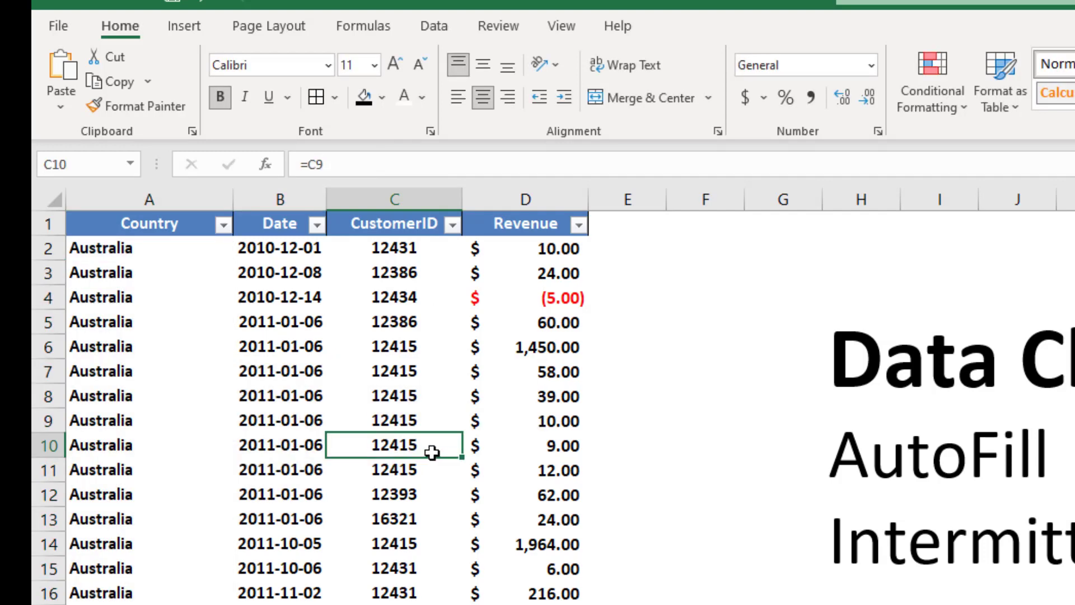
{"action": "scroll", "coordinate": [434, 447], "scroll_direction": "down", "scroll_amount": 11}
{"action": "scroll", "coordinate": [391, 403], "scroll_direction": "down", "scroll_amount": 20}
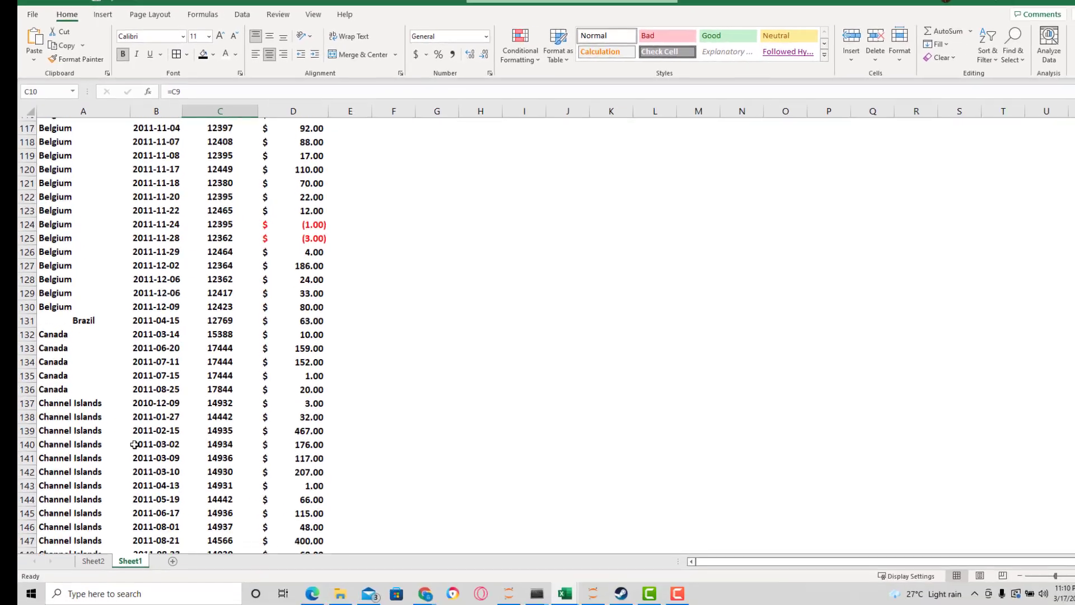
{"action": "scroll", "coordinate": [101, 376], "scroll_direction": "down", "scroll_amount": 2}
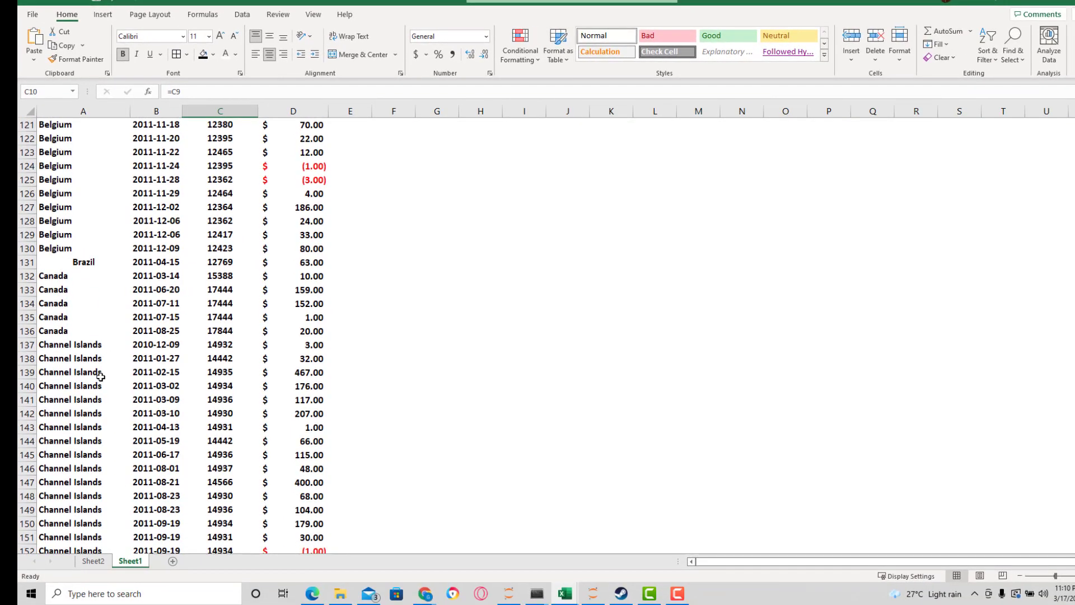
{"action": "scroll", "coordinate": [101, 376], "scroll_direction": "down", "scroll_amount": 20}
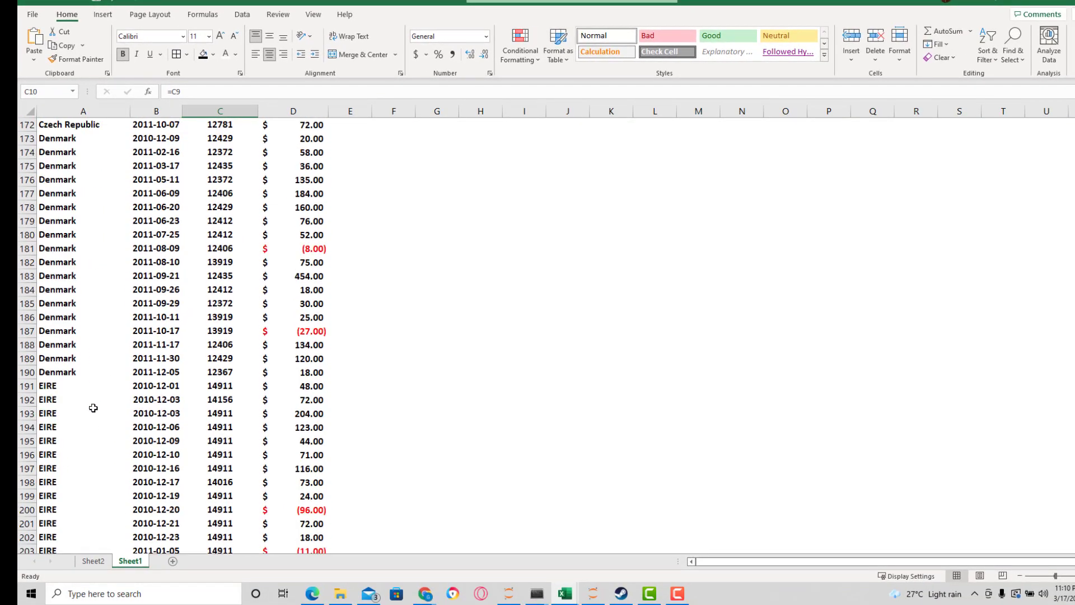
{"action": "scroll", "coordinate": [93, 412], "scroll_direction": "down", "scroll_amount": 9}
{"action": "scroll", "coordinate": [89, 427], "scroll_direction": "up", "scroll_amount": 19}
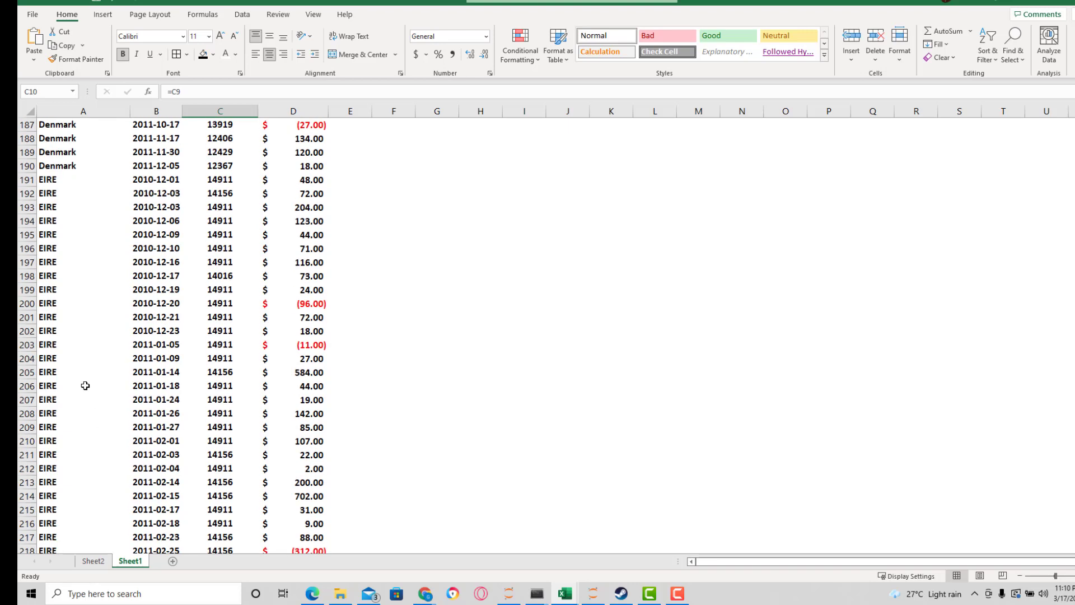
{"action": "scroll", "coordinate": [92, 367], "scroll_direction": "up", "scroll_amount": 6}
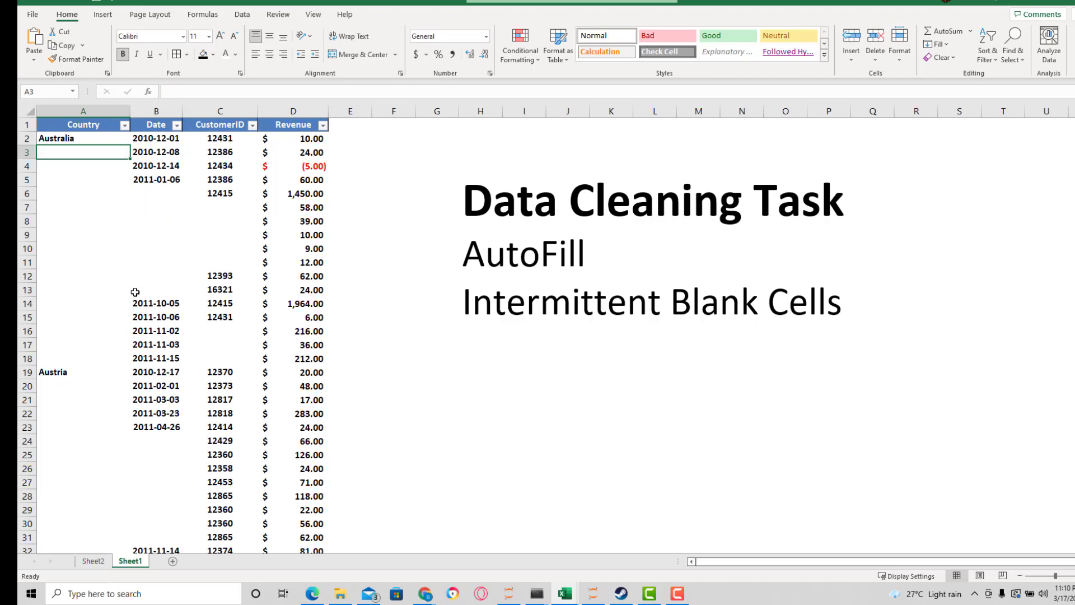
Step: Undo the fill, demonstrate =A2 in A3 showing Australia, then undo it too
{"action": "key", "text": "ctrl+z"}
{"action": "left_click", "coordinate": [79, 165]}
{"action": "left_click", "coordinate": [77, 152]}
{"action": "type", "text": "="}
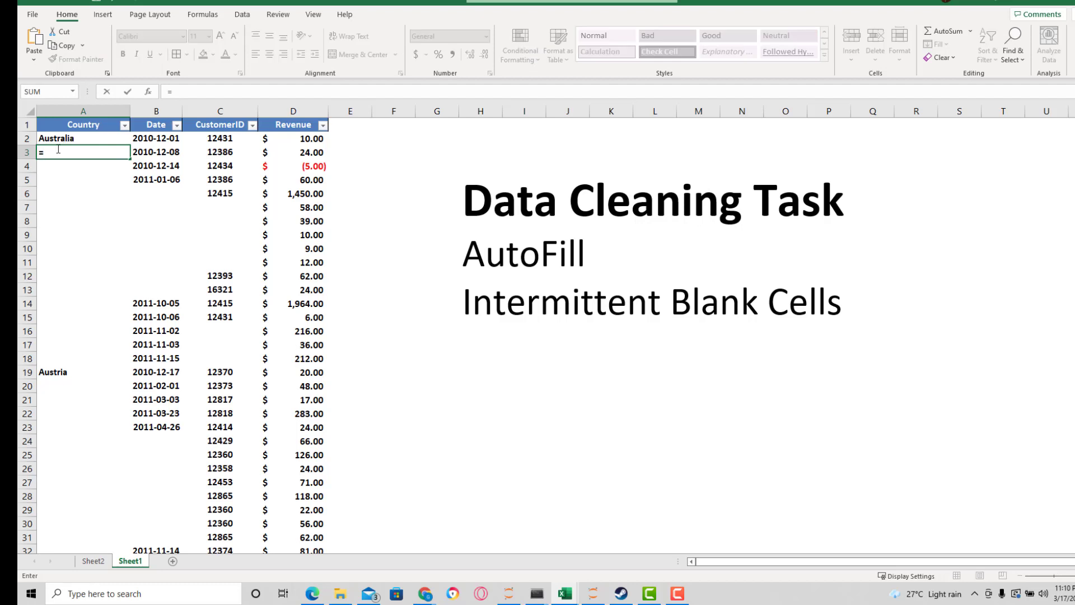
{"action": "left_click", "coordinate": [62, 135]}
{"action": "key", "text": "Return"}
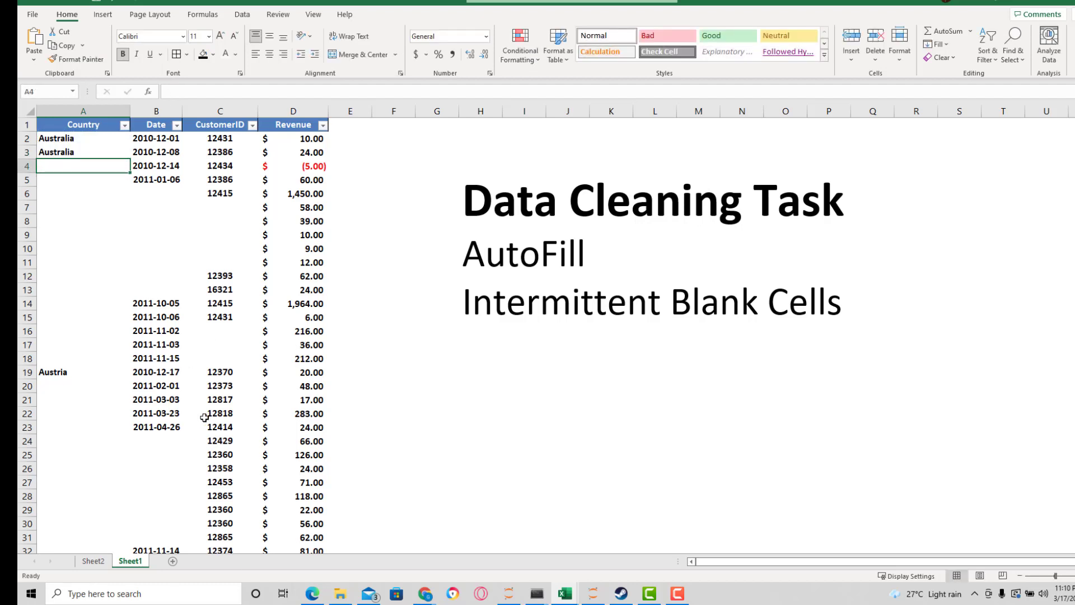
{"action": "key", "text": "ctrl+z"}
{"action": "left_click", "coordinate": [172, 359]}
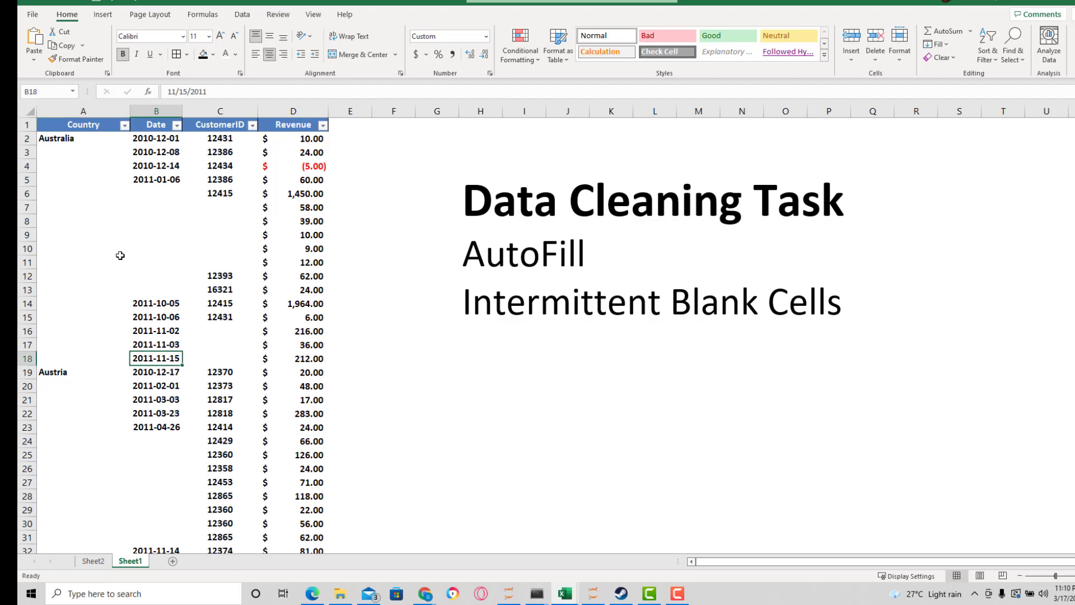
{"action": "left_click", "coordinate": [78, 153]}
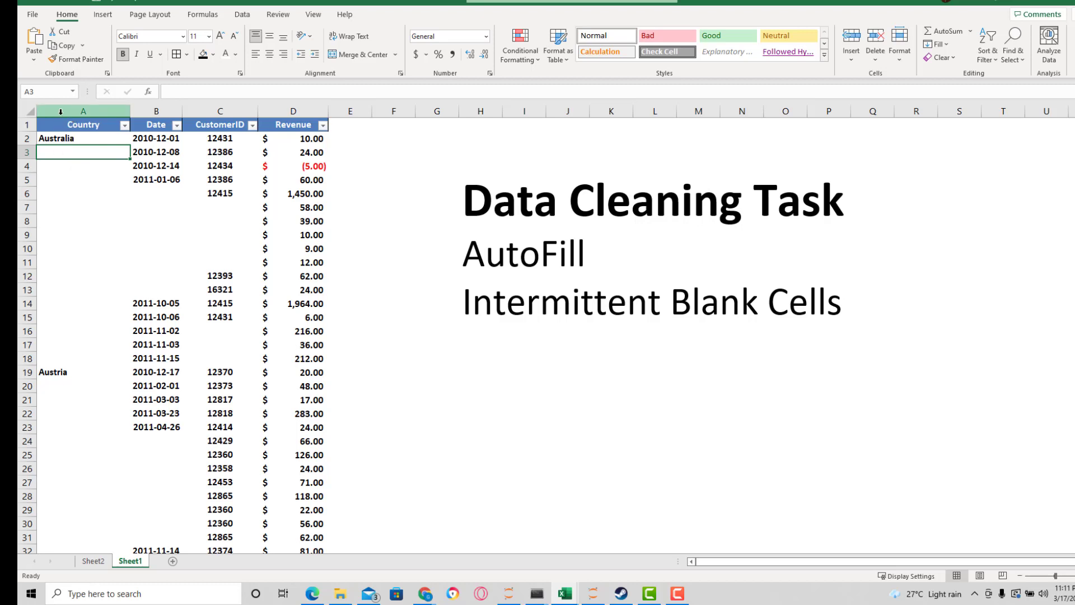
Step: Select the Country, Date and CustomerID columns (A, B and C) together
{"action": "left_click", "coordinate": [61, 111]}
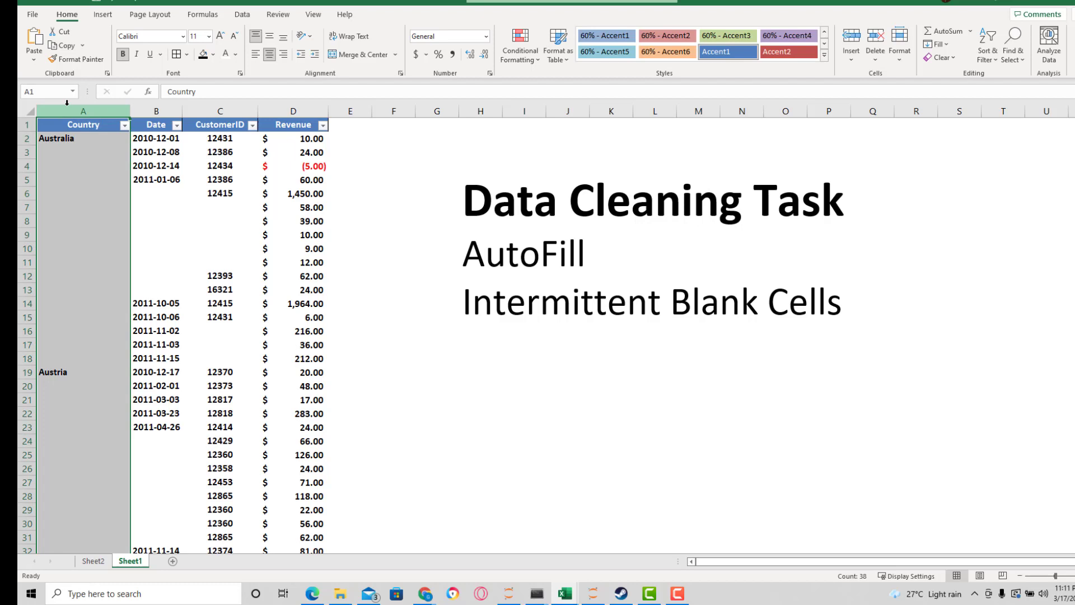
{"action": "left_click", "coordinate": [145, 108], "text": "ctrl"}
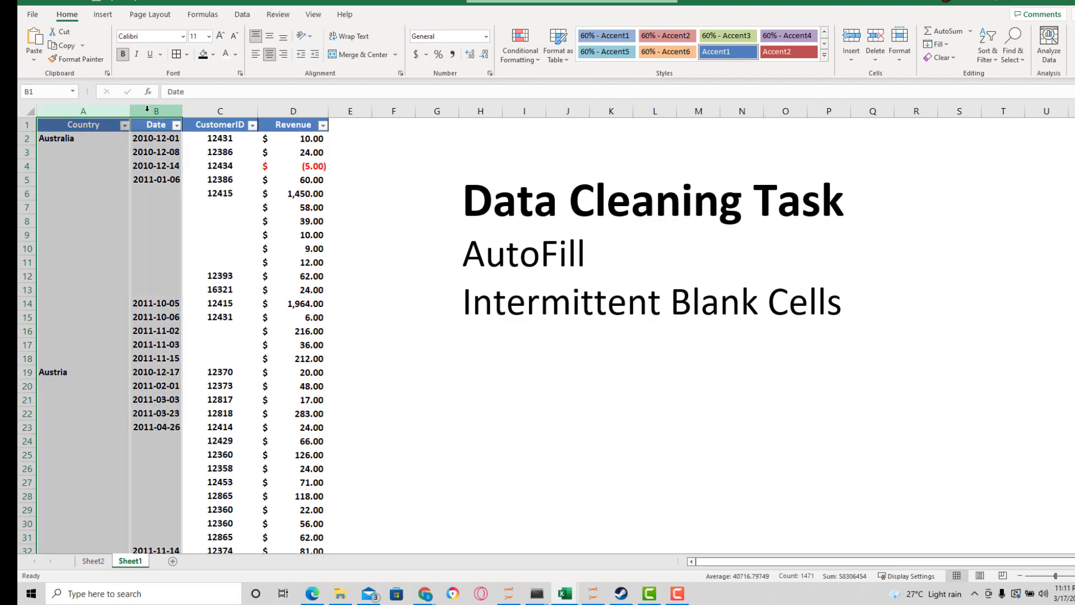
{"action": "left_click", "coordinate": [210, 109], "text": "ctrl"}
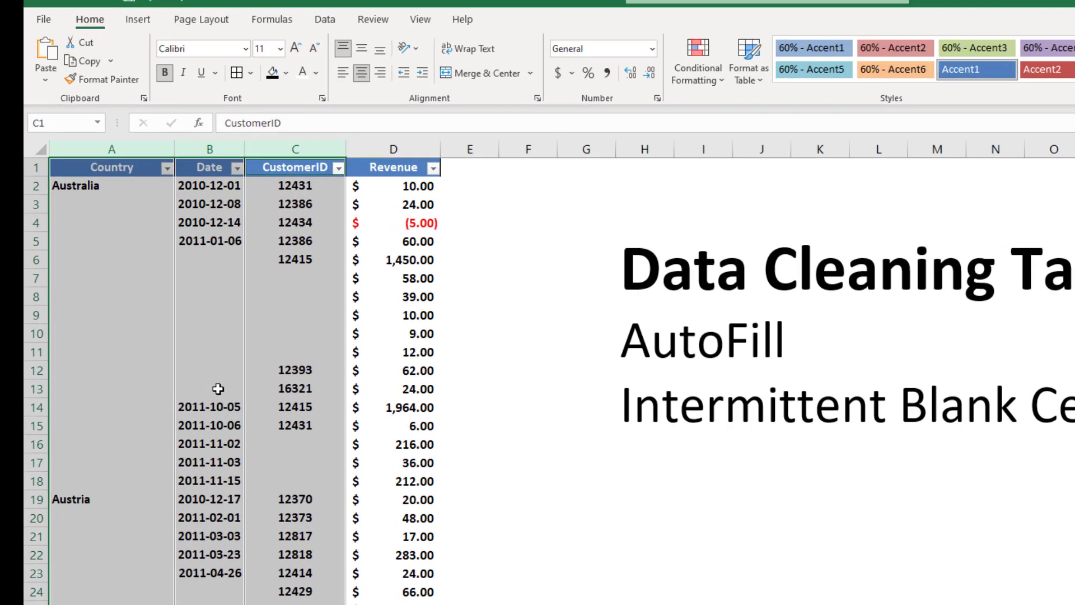
Step: Select only the blank cells in the three columns using Go To Special > Blanks
{"action": "key", "text": "ctrl+g"}
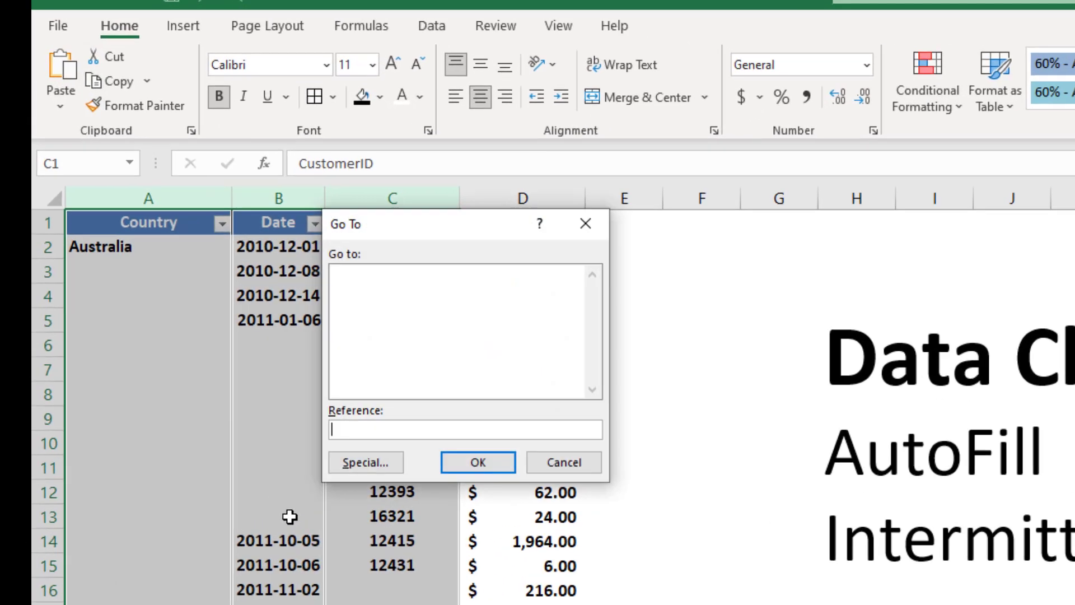
{"action": "left_click", "coordinate": [346, 460]}
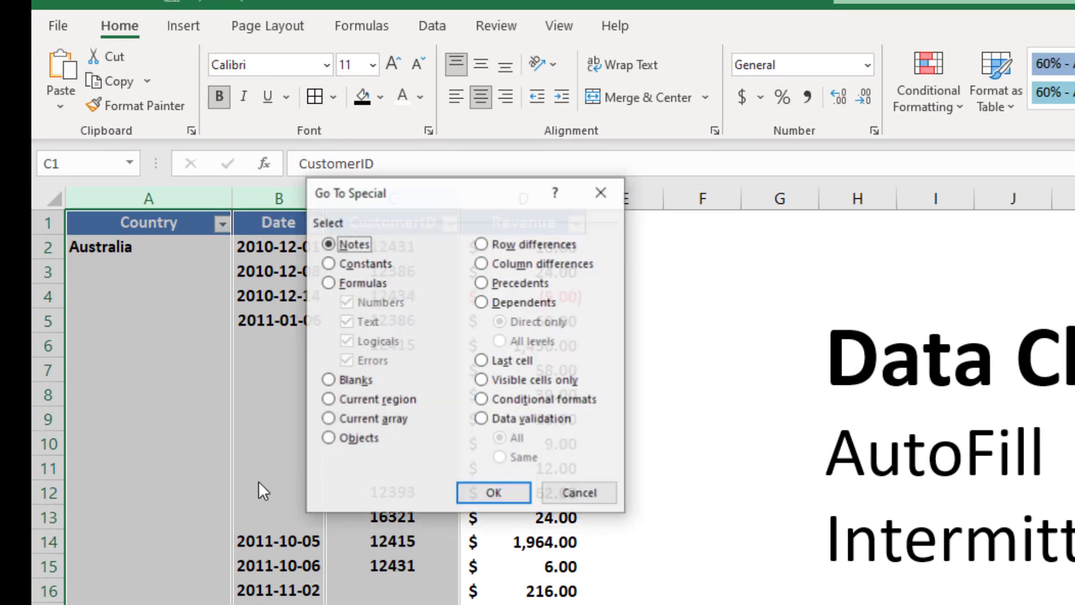
{"action": "left_click", "coordinate": [328, 380]}
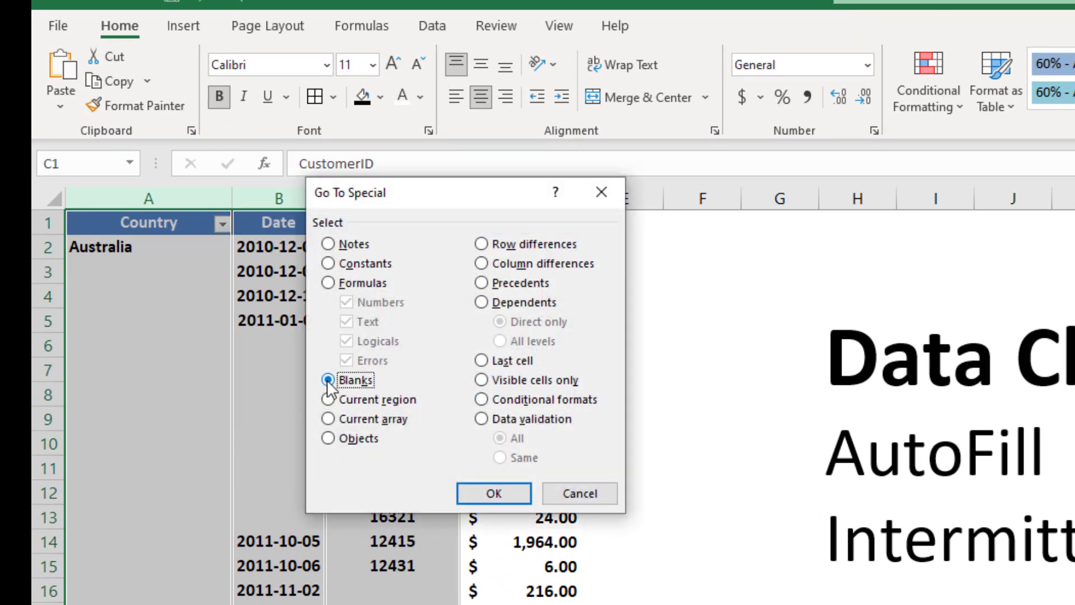
{"action": "left_click", "coordinate": [469, 488]}
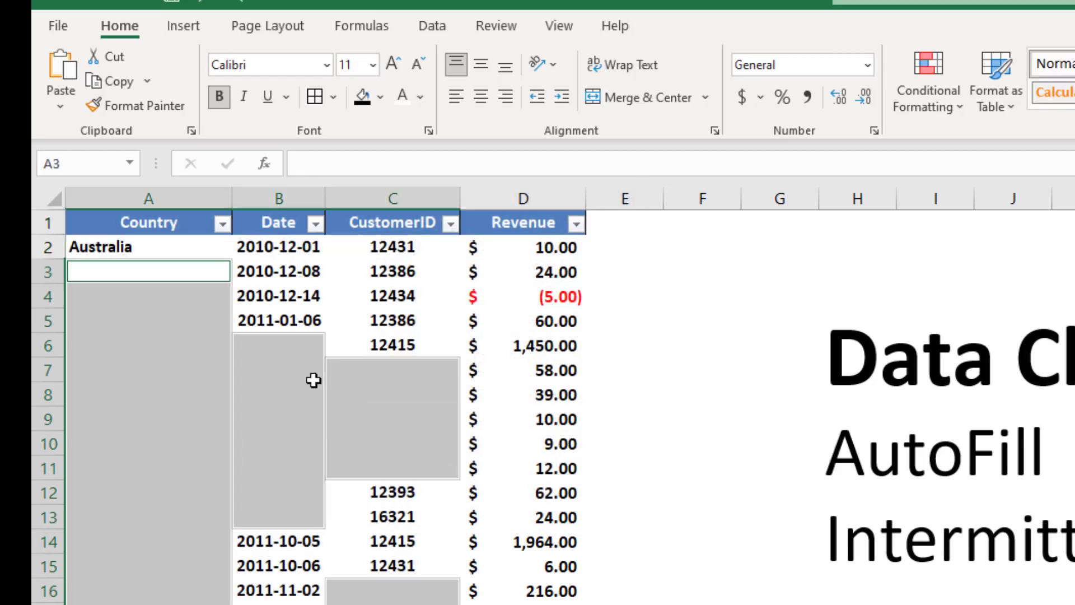
Step: Fill all selected blanks at once with the formula =A2, copying the value above
{"action": "left_click", "coordinate": [307, 164]}
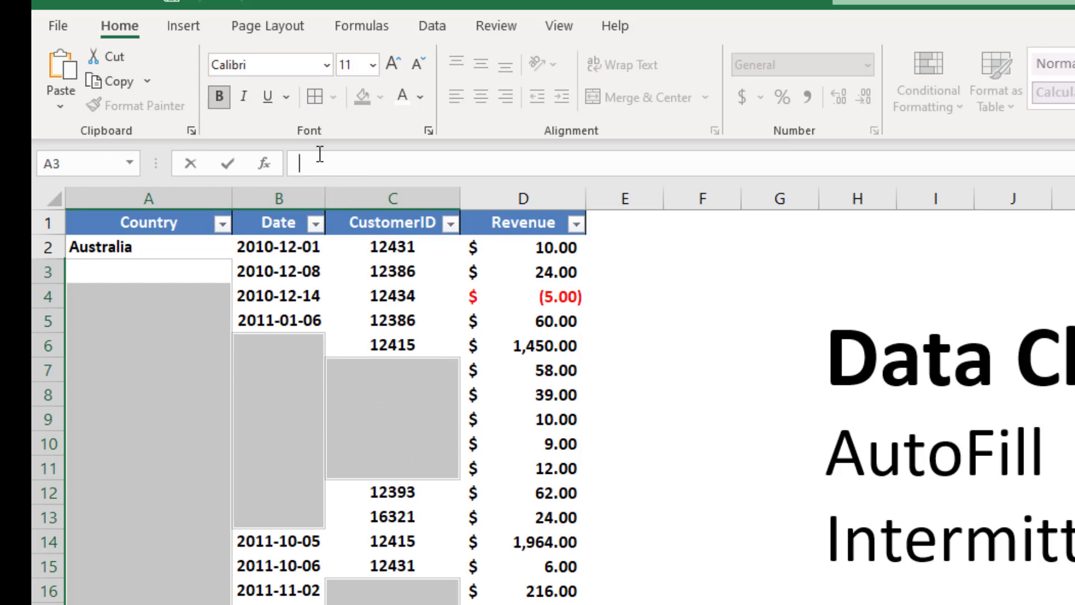
{"action": "type", "text": "="}
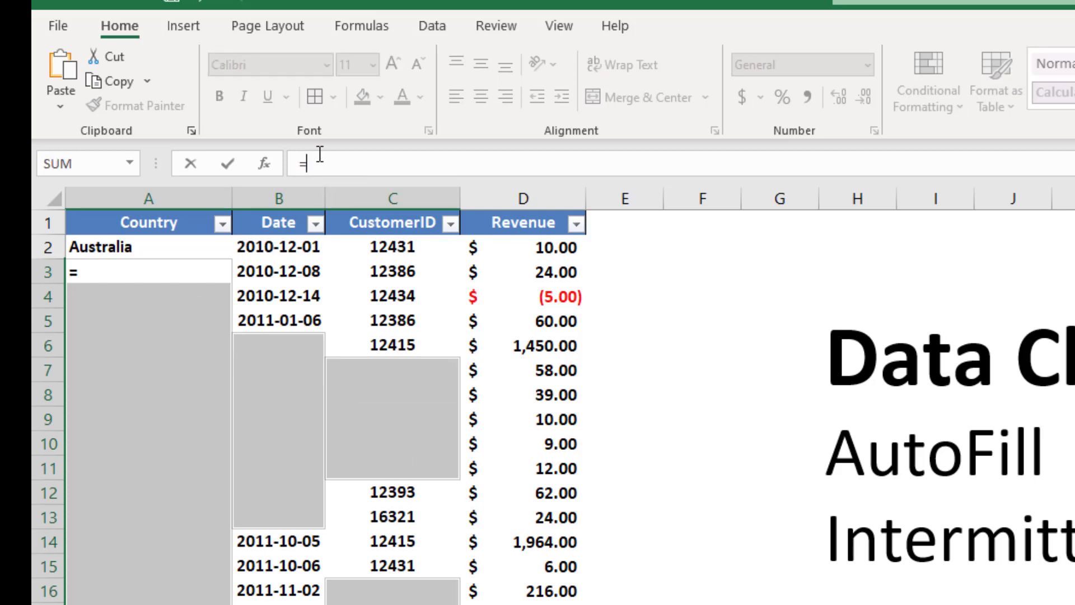
{"action": "left_click", "coordinate": [114, 247]}
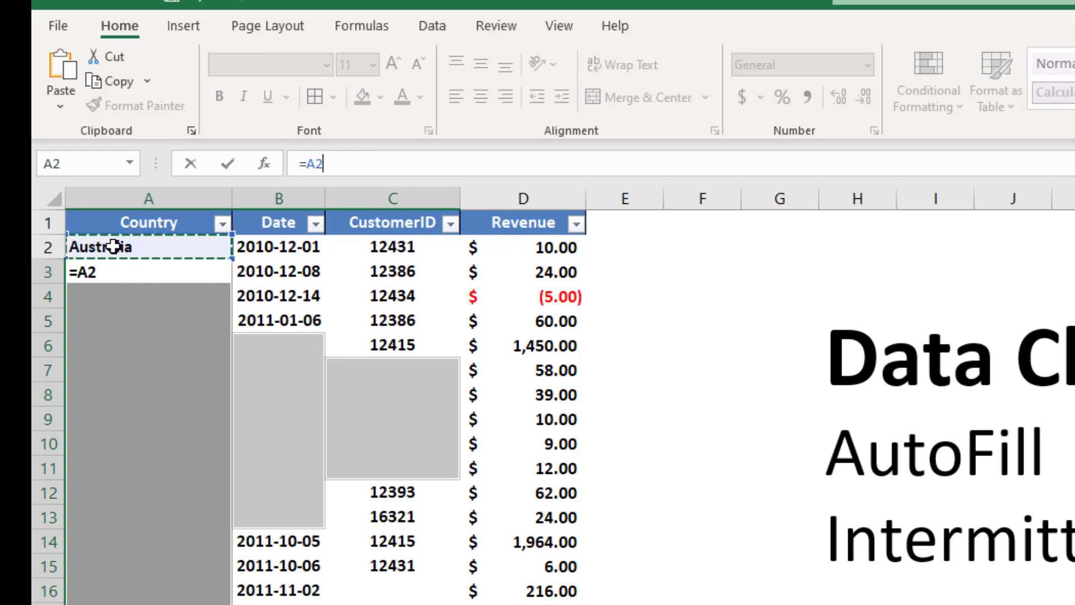
{"action": "key", "text": "ctrl+Return"}
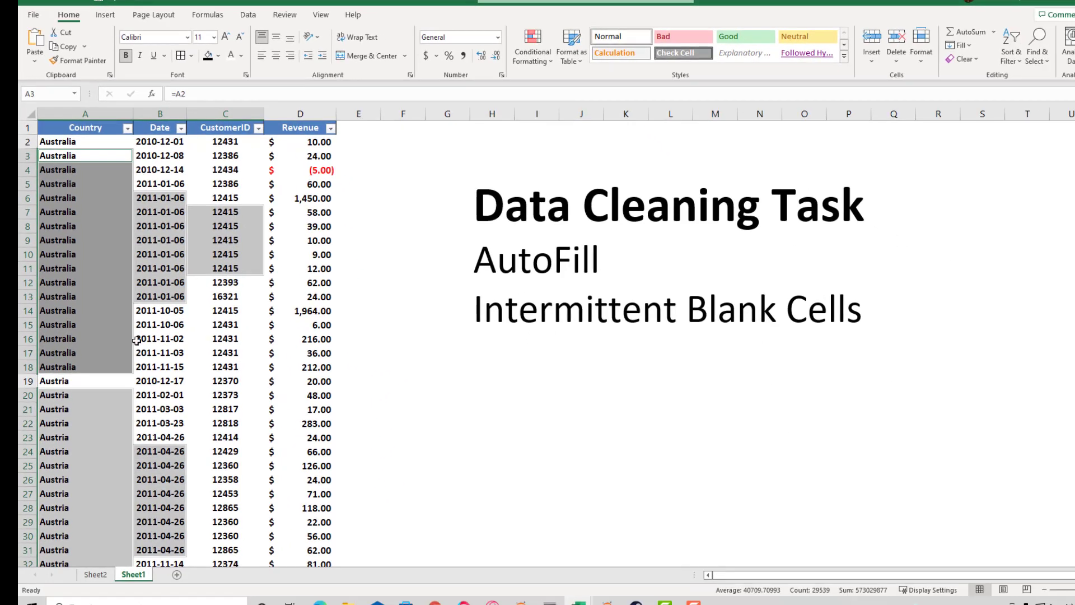
{"action": "left_click", "coordinate": [159, 481]}
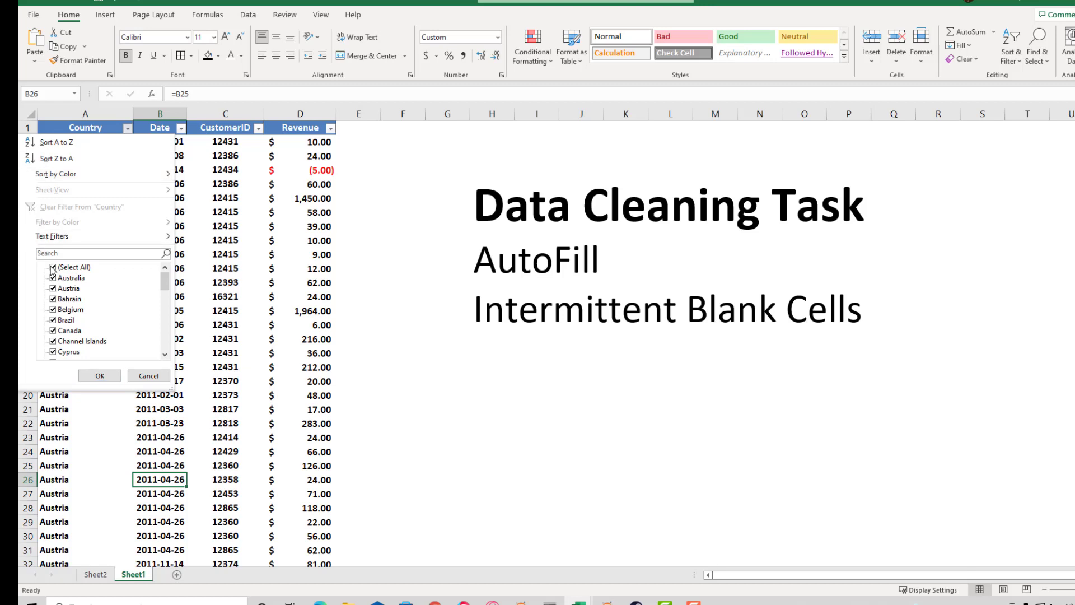
{"action": "left_click", "coordinate": [53, 268]}
{"action": "left_click", "coordinate": [53, 278]}
{"action": "left_click", "coordinate": [99, 376]}
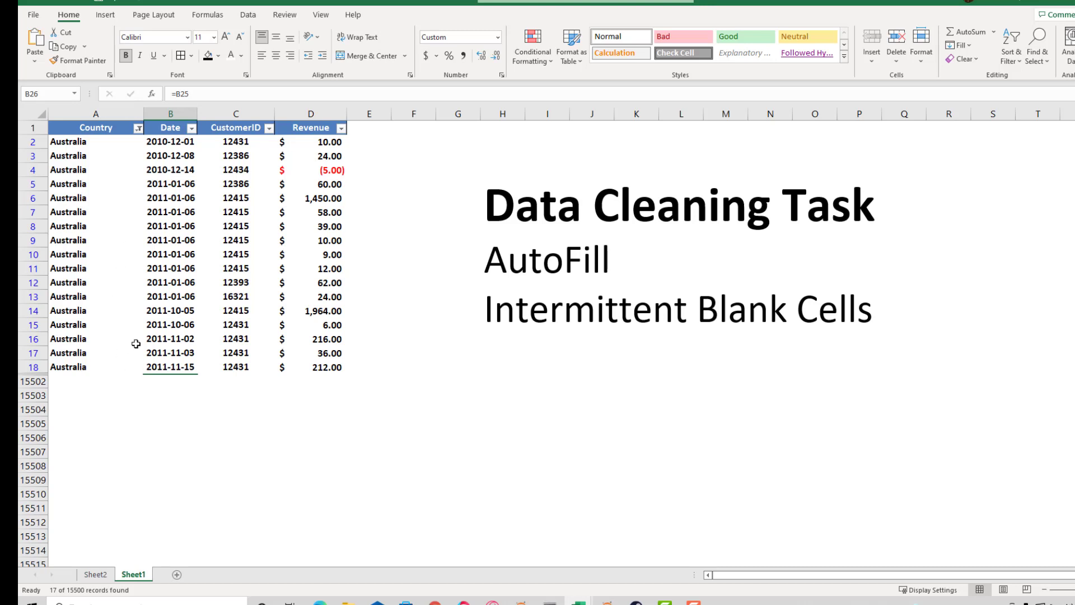
{"action": "key", "text": "alt+a"}
{"action": "key", "text": "c"}
{"action": "left_click", "coordinate": [123, 235]}
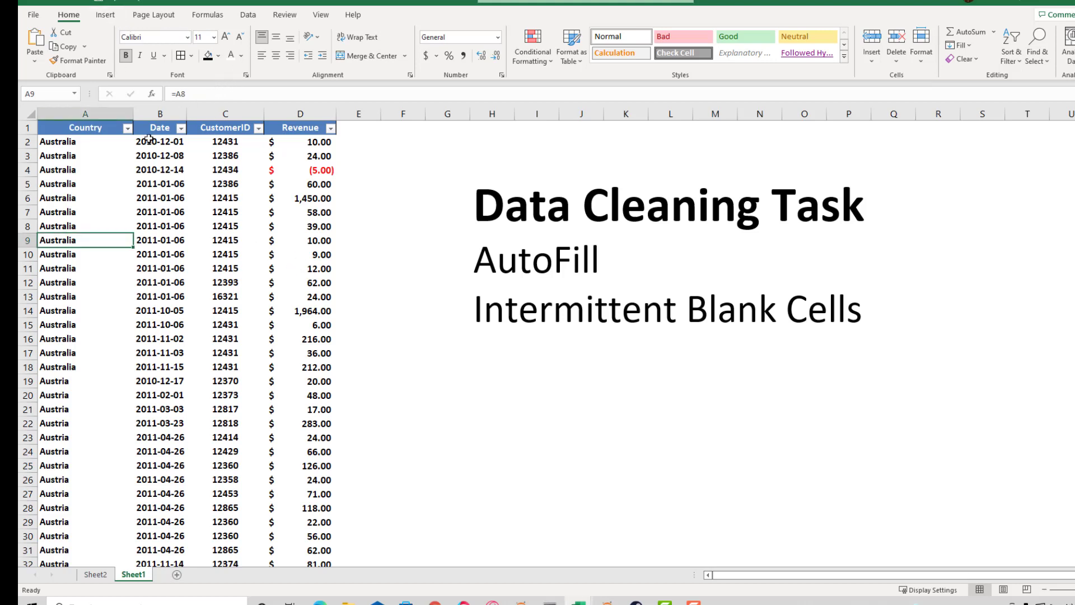
Step: Create a PivotTable on a new worksheet with Country as rows and Sum of Revenue as values
{"action": "left_click", "coordinate": [104, 15]}
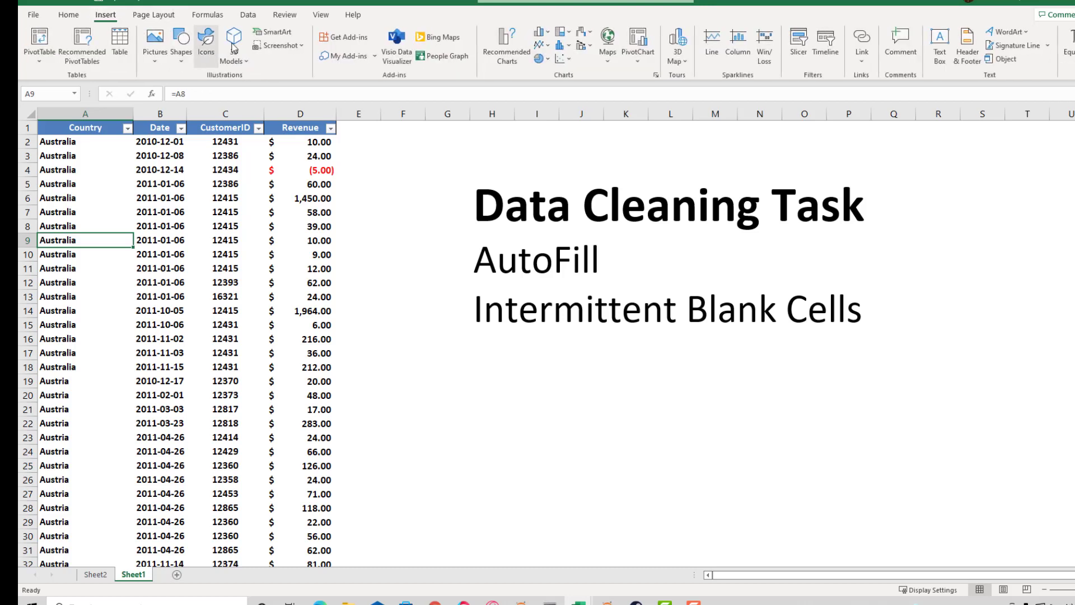
{"action": "left_click", "coordinate": [37, 55]}
{"action": "left_click", "coordinate": [39, 38]}
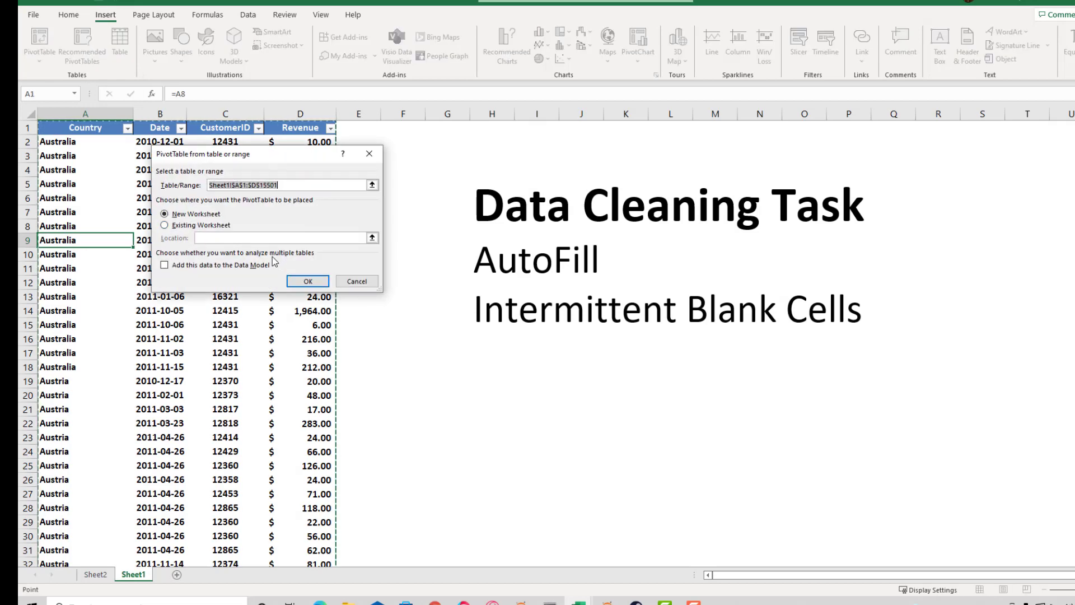
{"action": "left_click", "coordinate": [307, 281]}
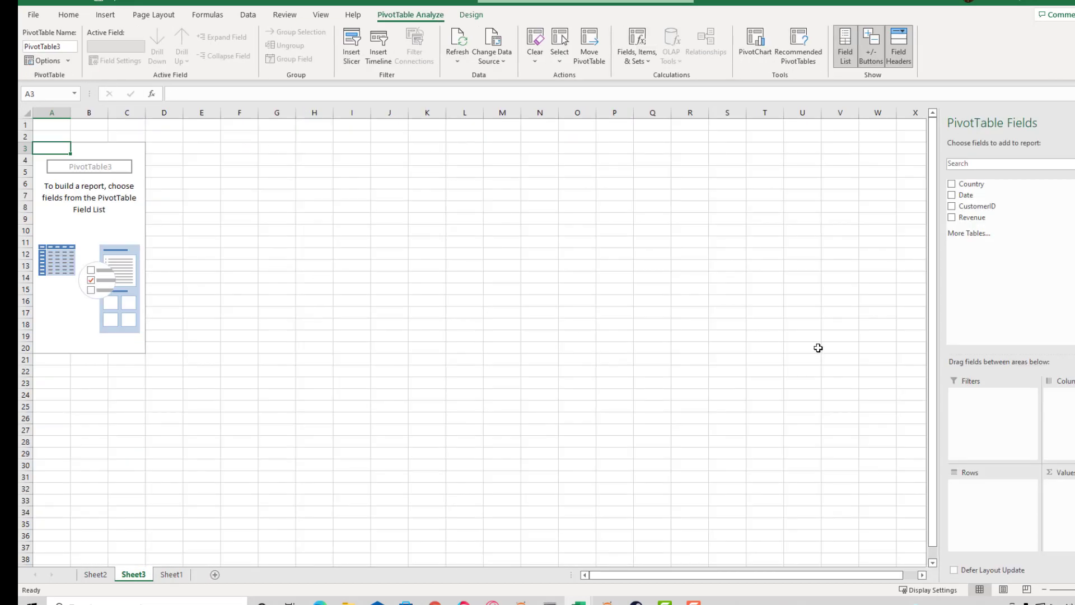
{"action": "left_click", "coordinate": [951, 183]}
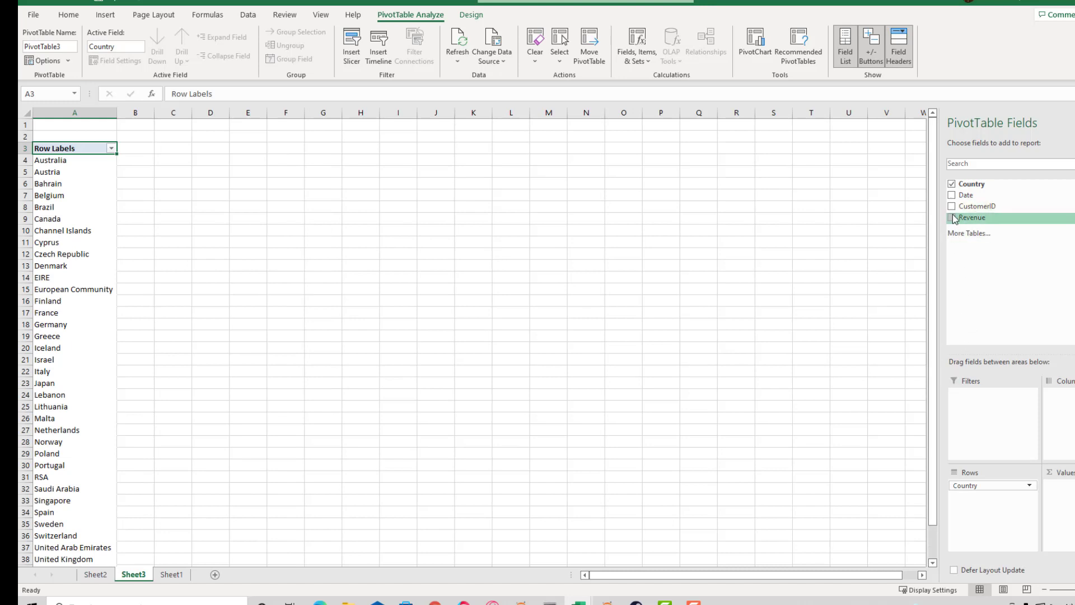
{"action": "left_click_drag", "start_coordinate": [952, 217], "coordinate": [1070, 497]}
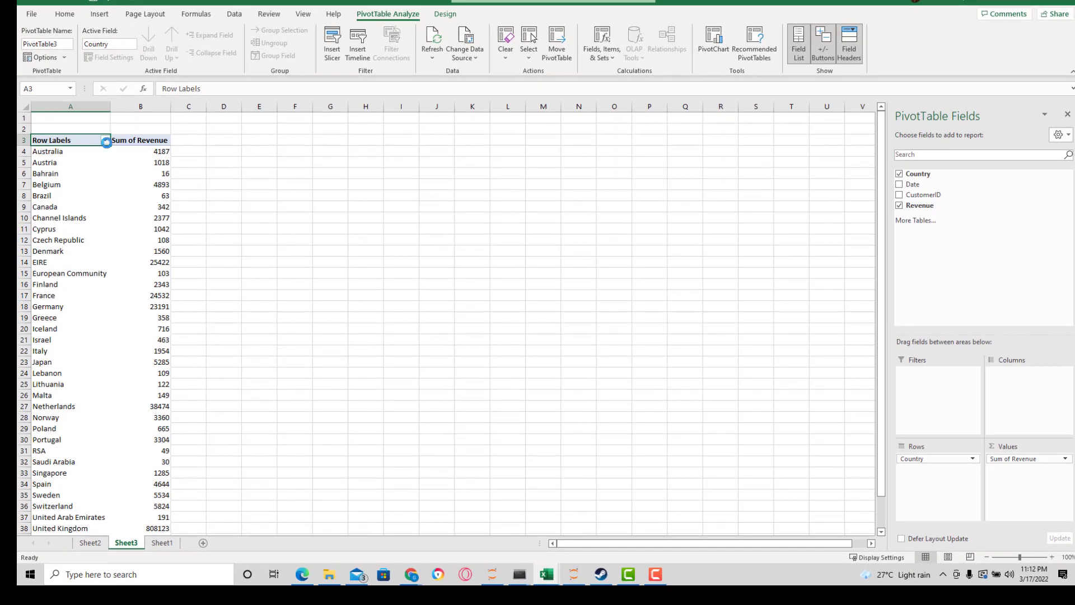
Step: Filter the pivot to Australia to check its 4187 revenue total, then undo the filter
{"action": "left_click", "coordinate": [106, 142]}
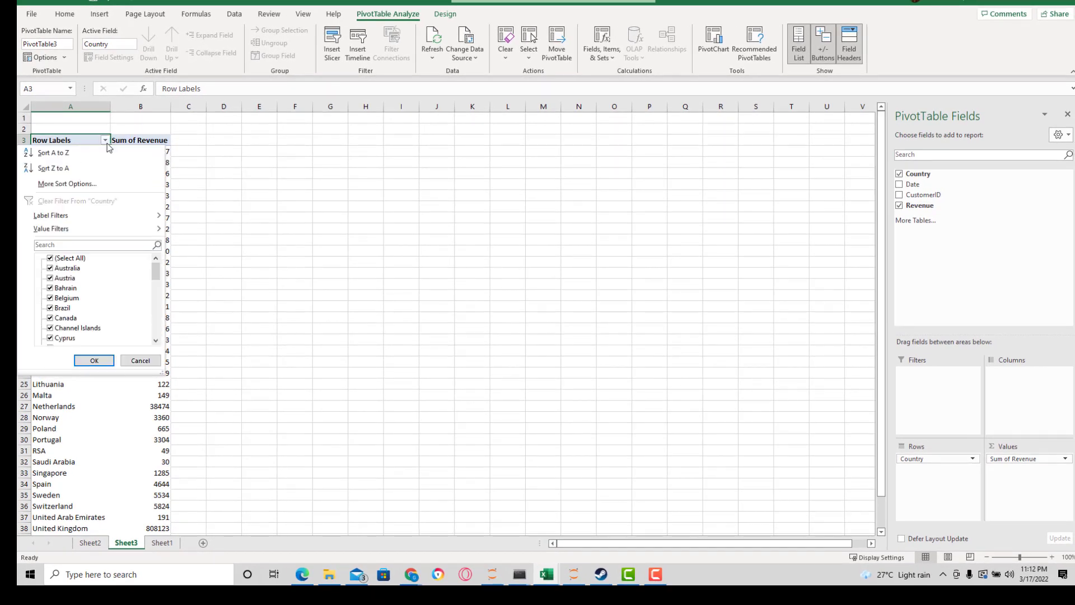
{"action": "left_click", "coordinate": [50, 258]}
{"action": "left_click", "coordinate": [50, 269]}
{"action": "left_click", "coordinate": [94, 360]}
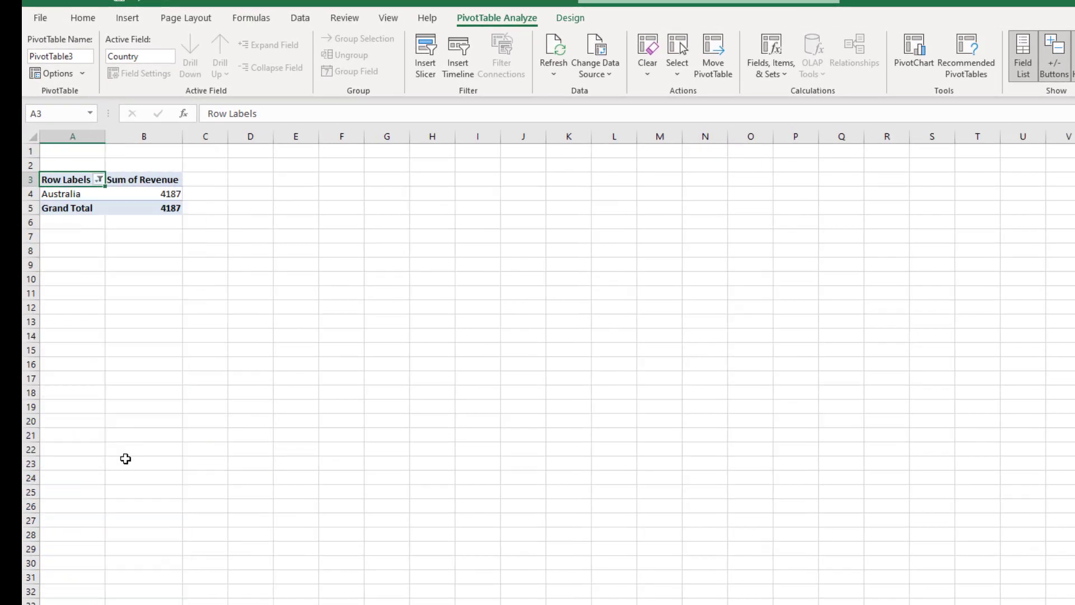
{"action": "mouse_move", "coordinate": [169, 198]}
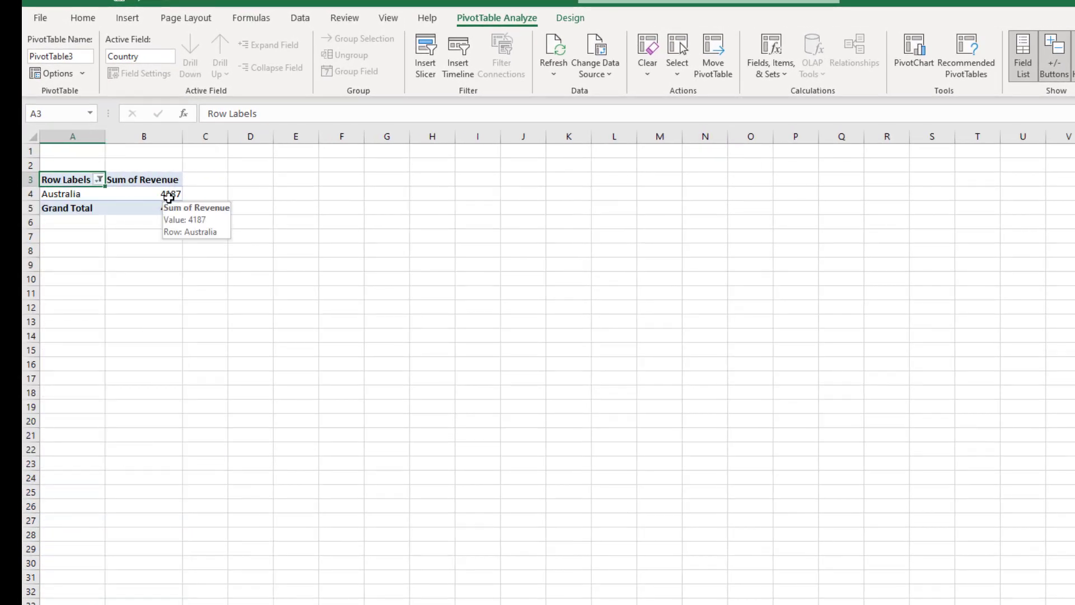
{"action": "key", "text": "ctrl+z"}
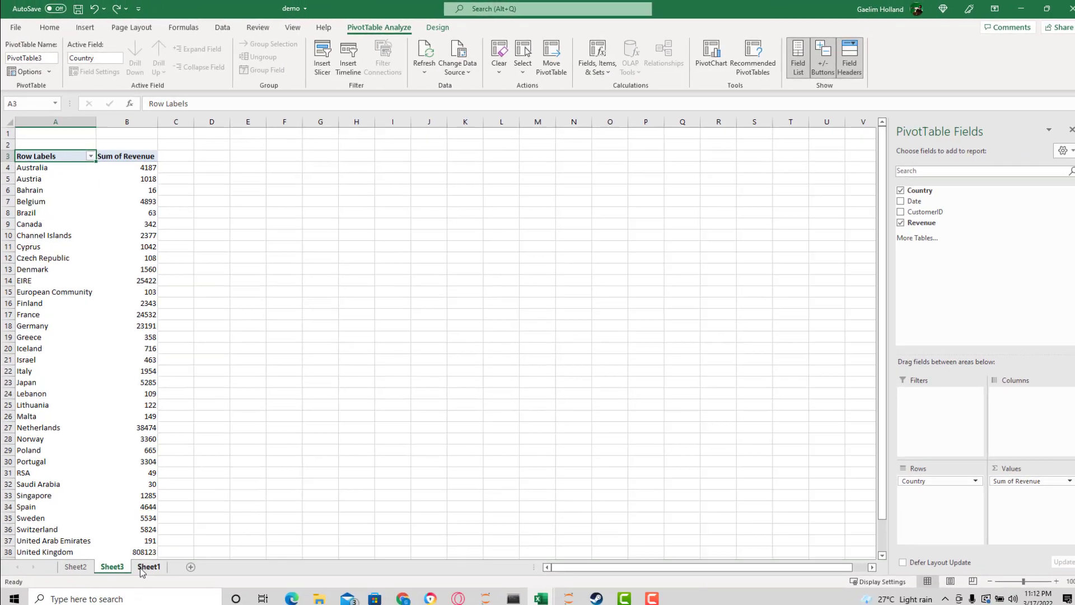
Step: Return to Sheet1 and scroll down to check the filled Country cells through the EIRE rows
{"action": "left_click", "coordinate": [141, 569]}
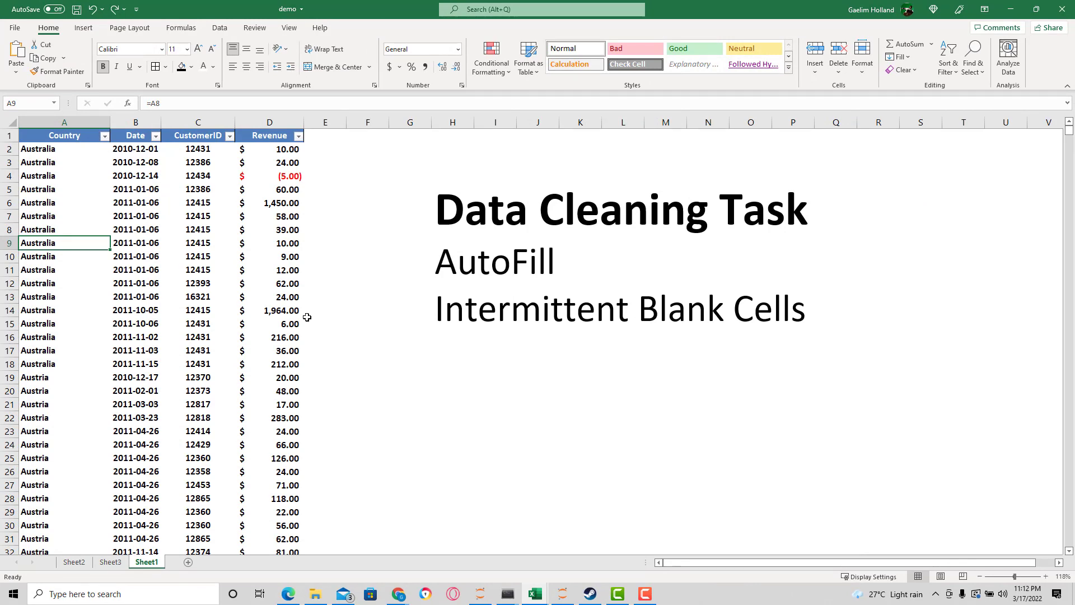
{"action": "scroll", "coordinate": [229, 463], "scroll_direction": "down", "scroll_amount": 20}
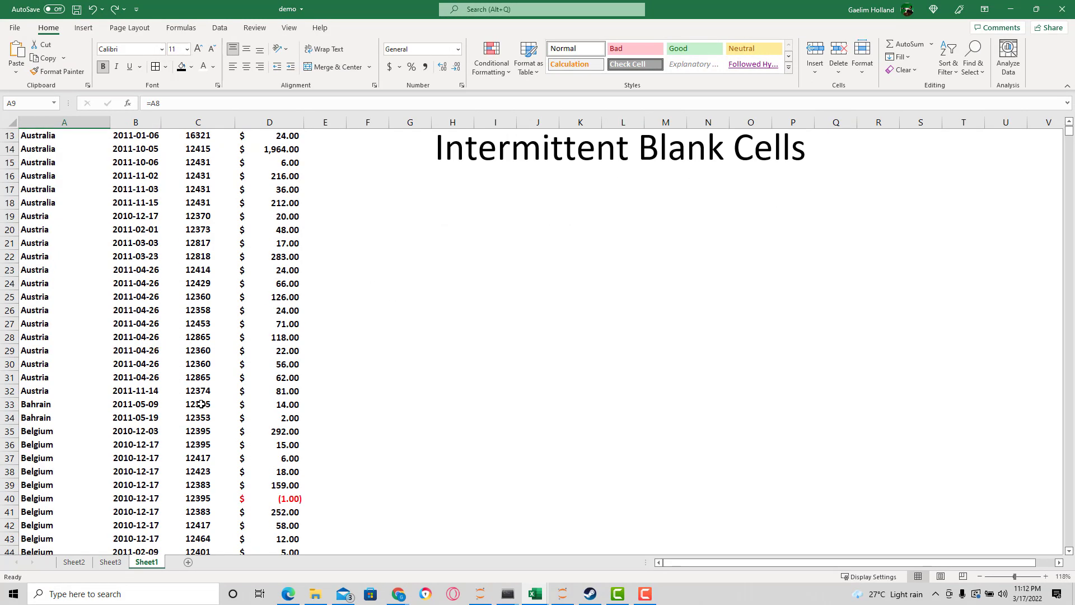
{"action": "scroll", "coordinate": [229, 463], "scroll_direction": "down", "scroll_amount": 16}
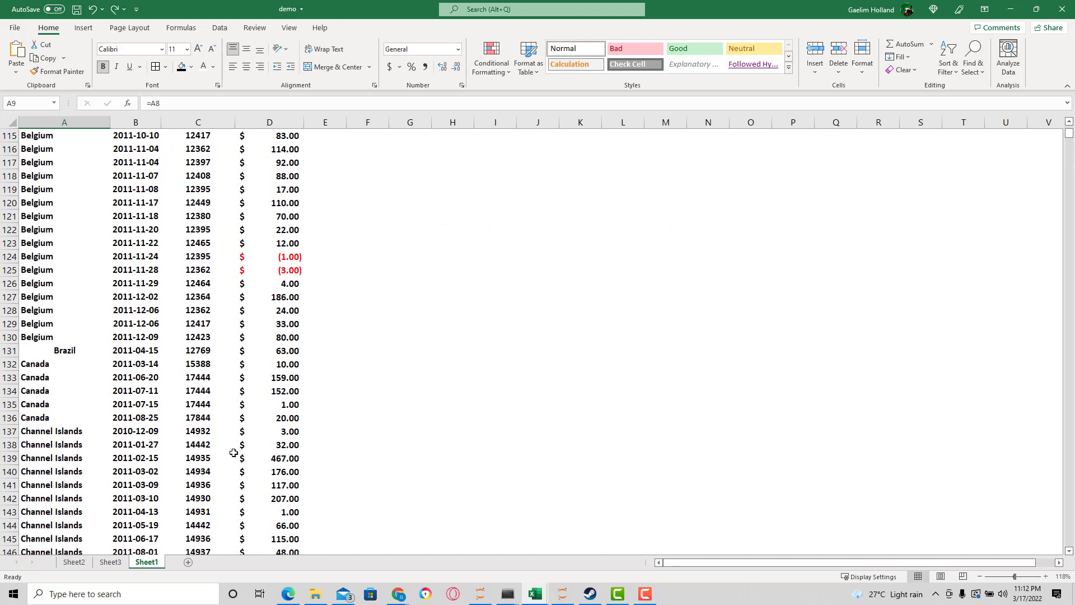
{"action": "scroll", "coordinate": [234, 459], "scroll_direction": "down", "scroll_amount": 20}
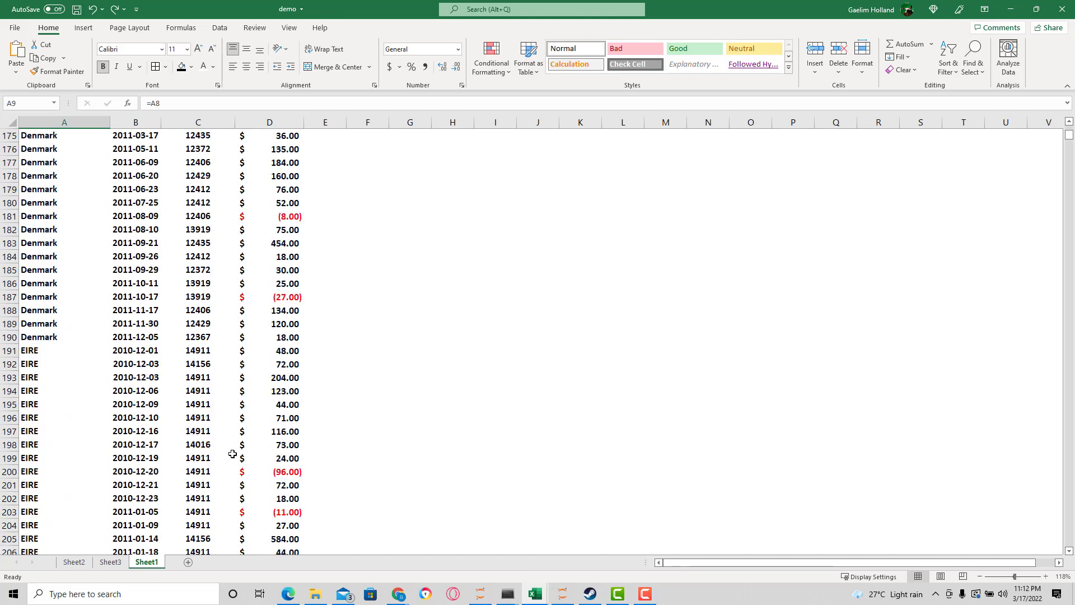
{"action": "scroll", "coordinate": [234, 458], "scroll_direction": "down", "scroll_amount": 11}
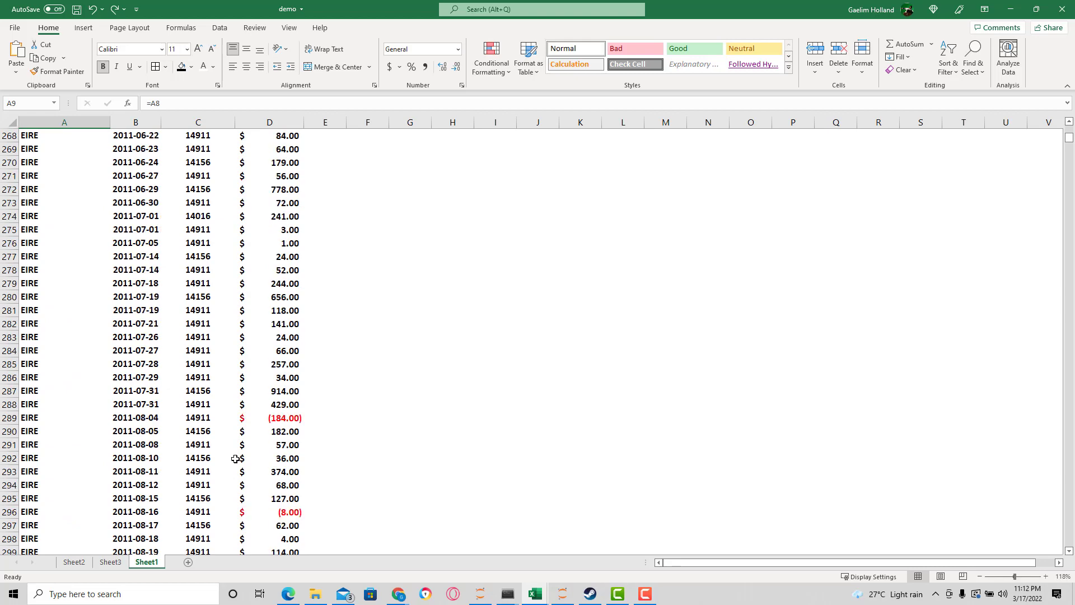
{"action": "scroll", "coordinate": [238, 431], "scroll_direction": "up", "scroll_amount": 10}
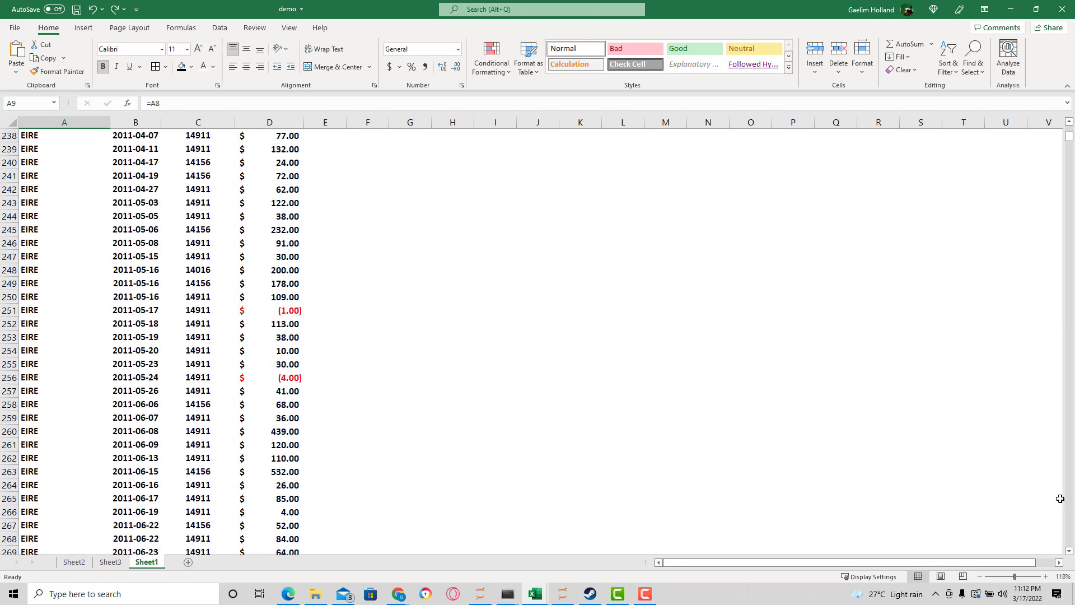